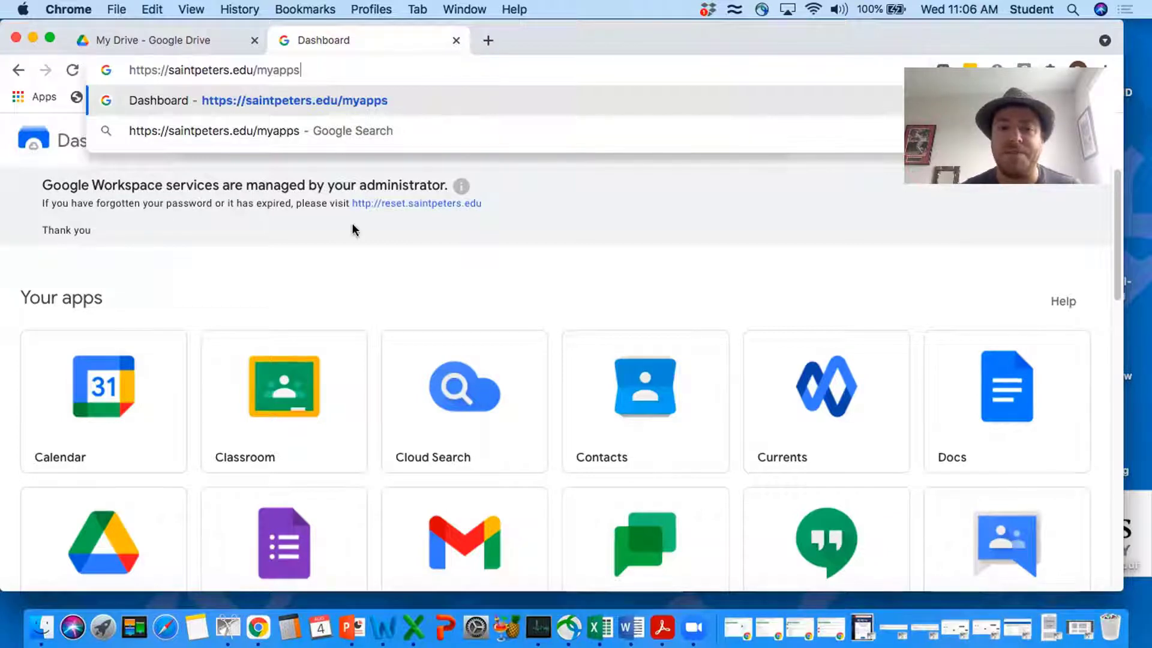
Look over the Workspace dashboard tiles and Google apps list, then start a new browser tab
click(334, 286)
scroll(333, 285, down, 5)
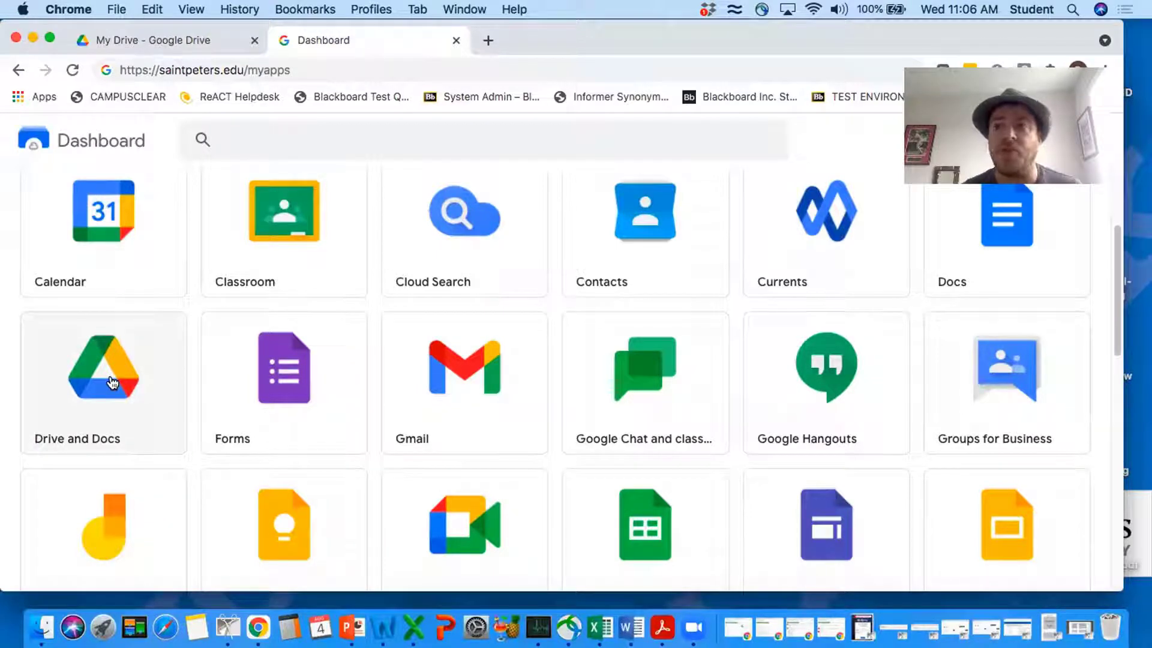
scroll(111, 383, up, 5)
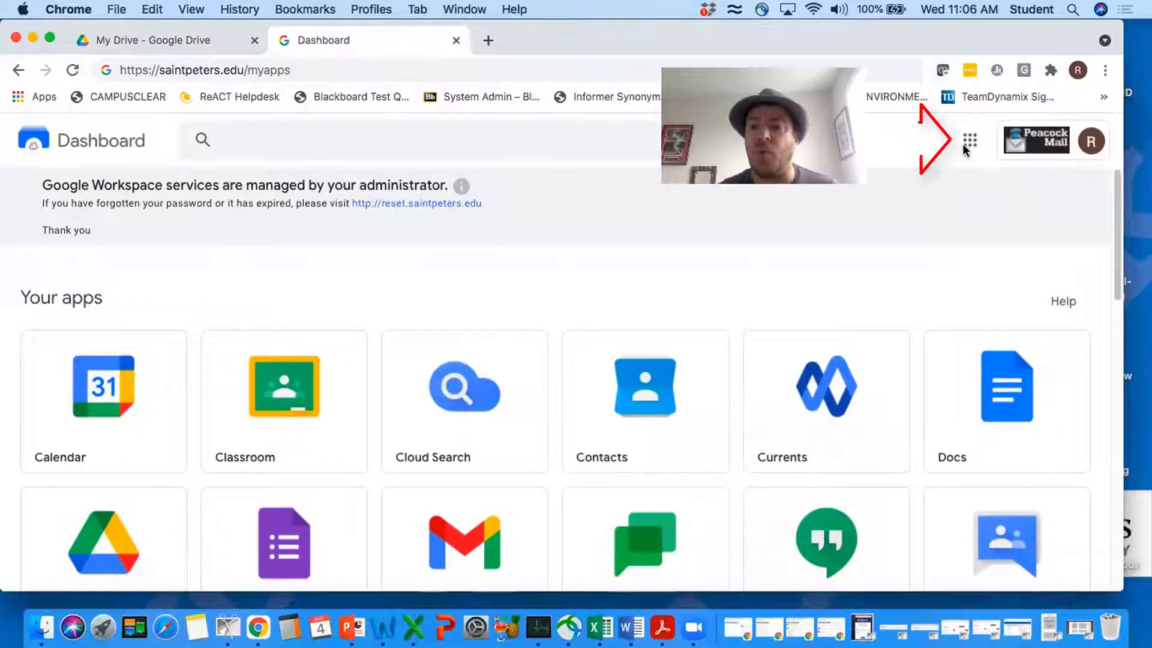
click(970, 144)
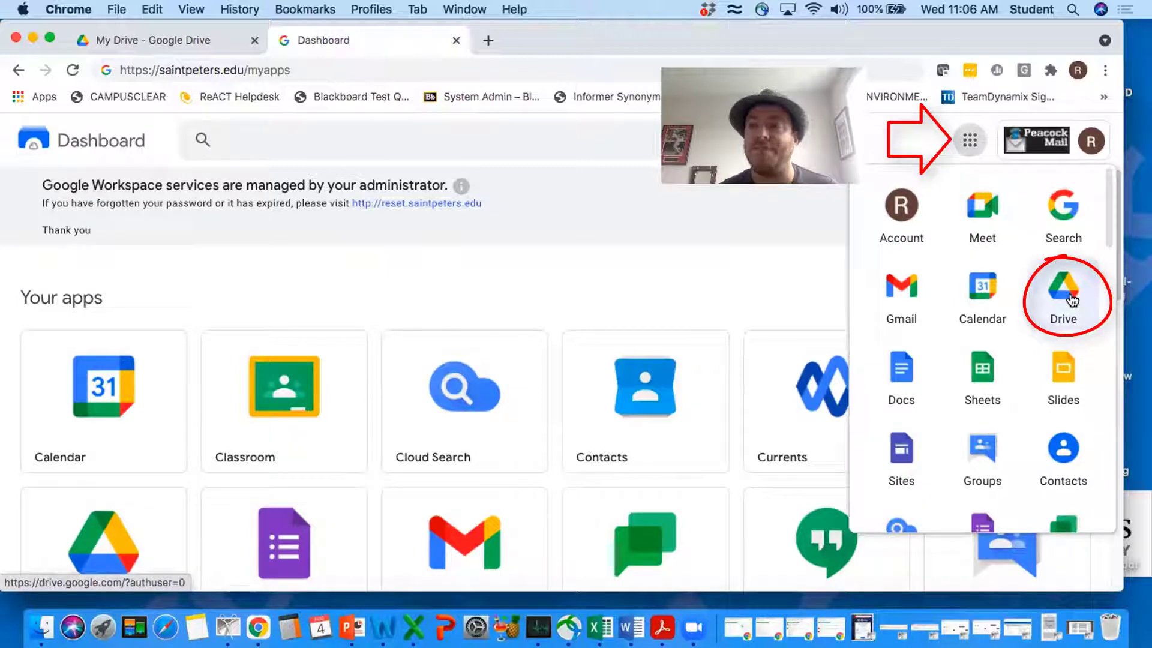
click(766, 292)
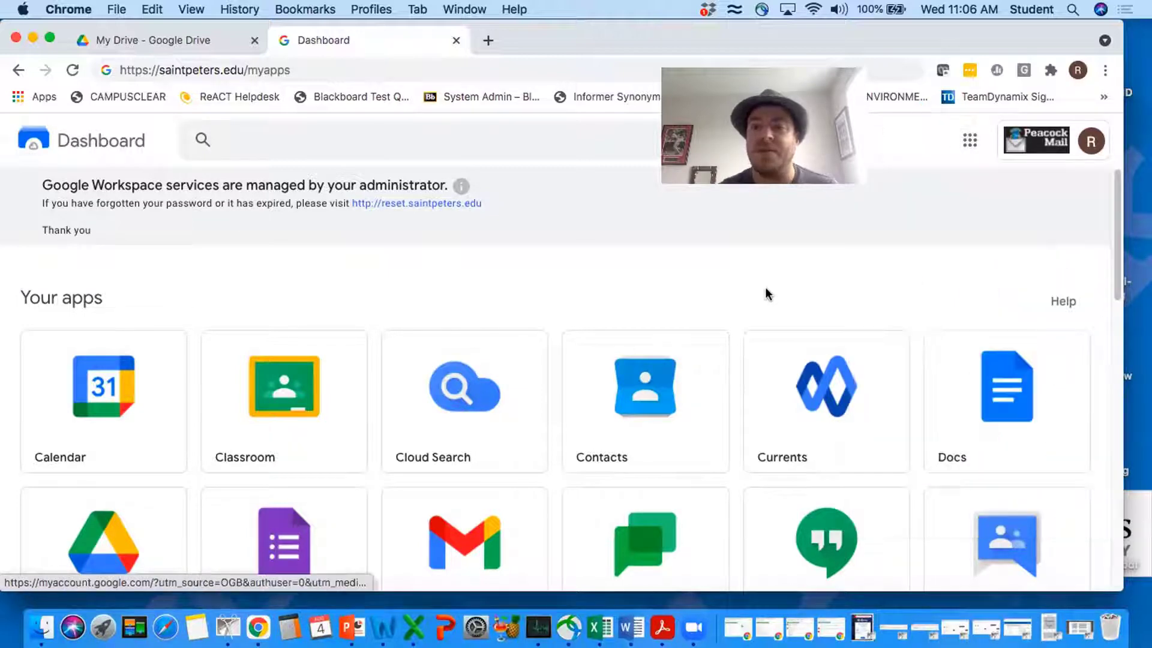
click(482, 39)
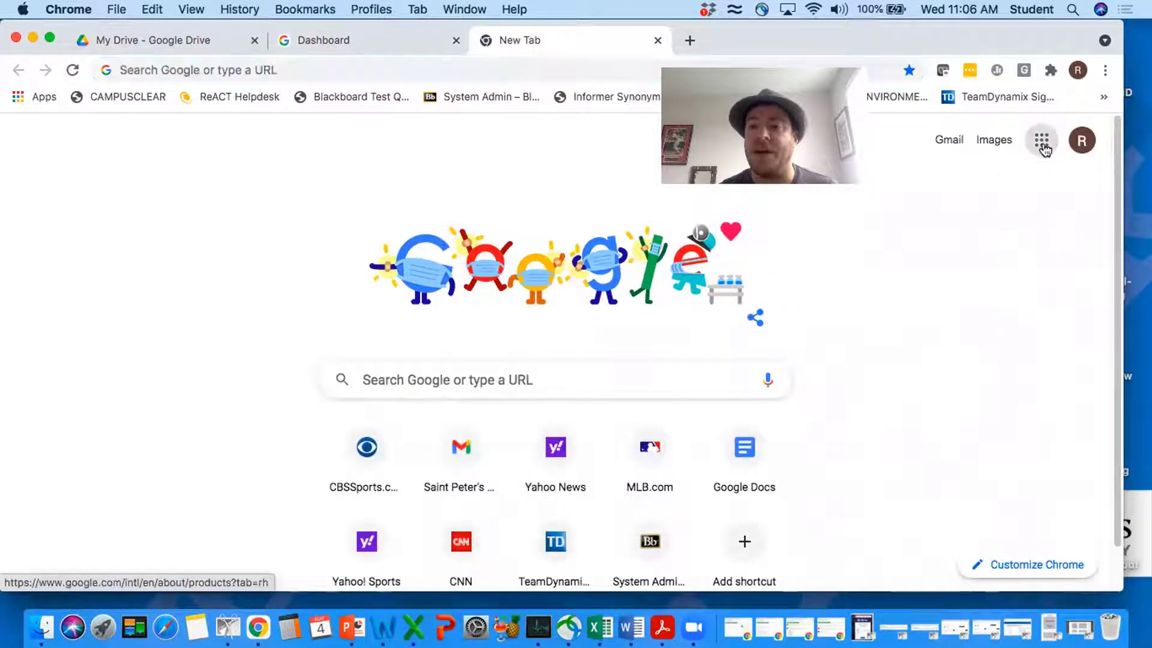
Navigate the new tab to drive.google.com
click(1042, 143)
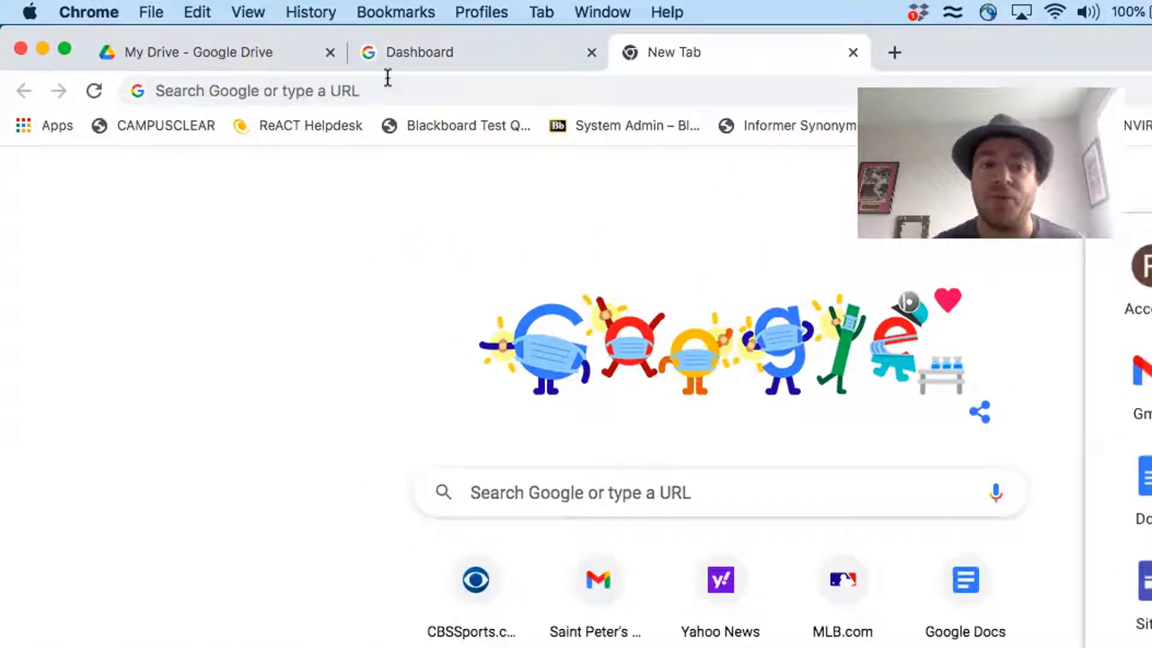
click(368, 96)
text(drive.)
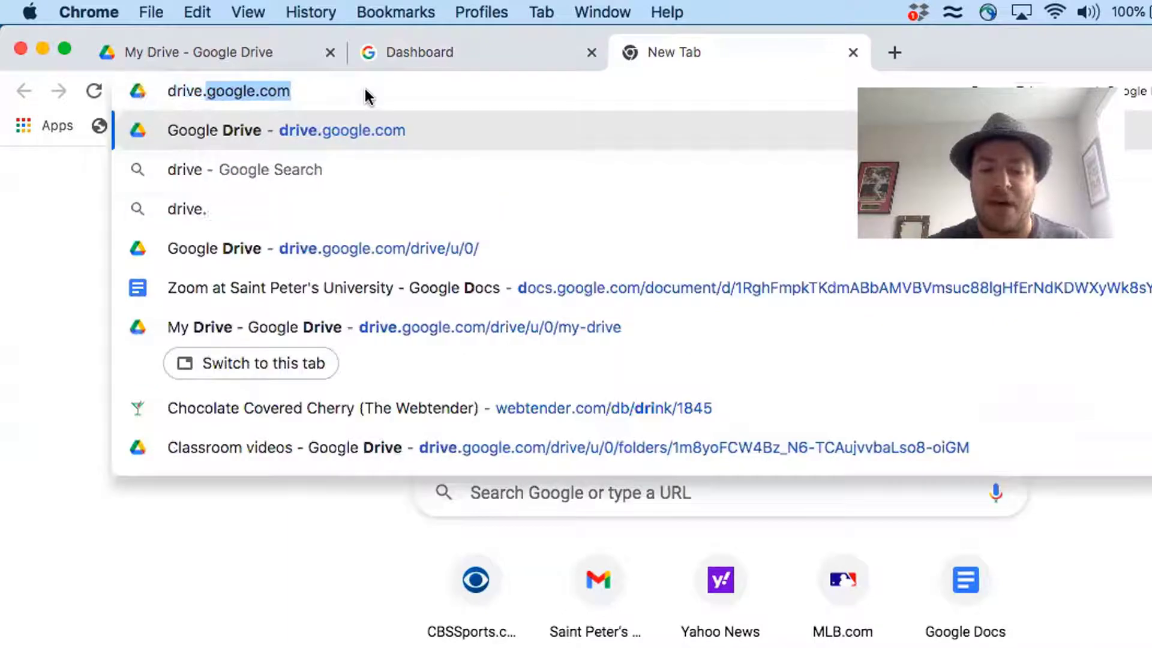
text(google.com)
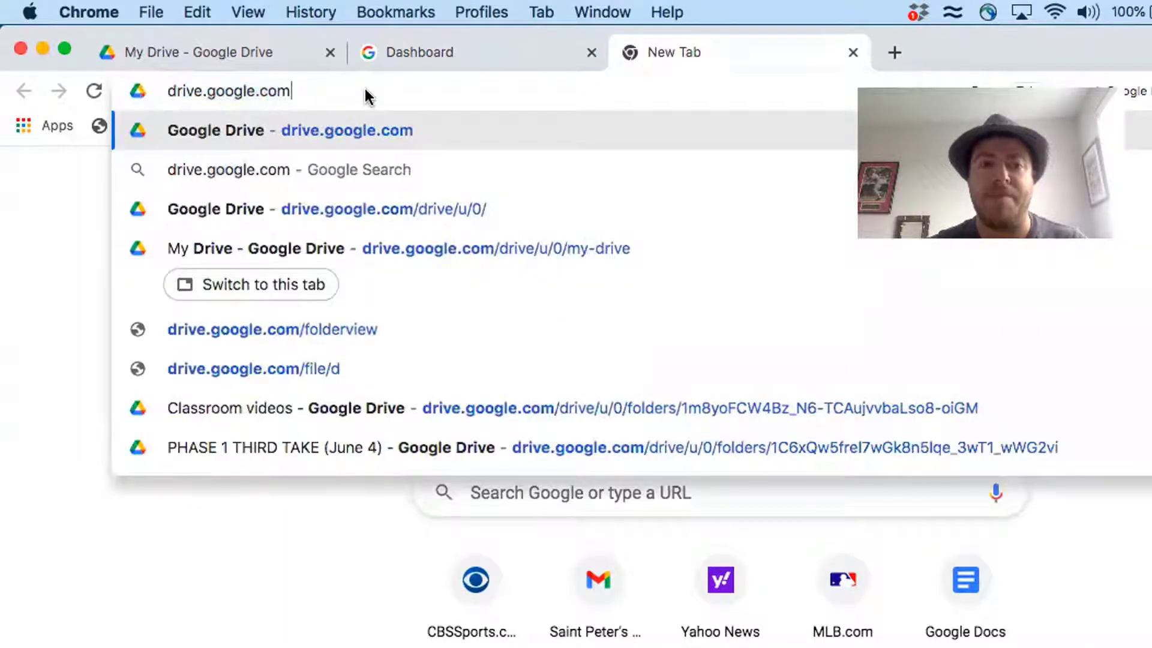
key(Return)
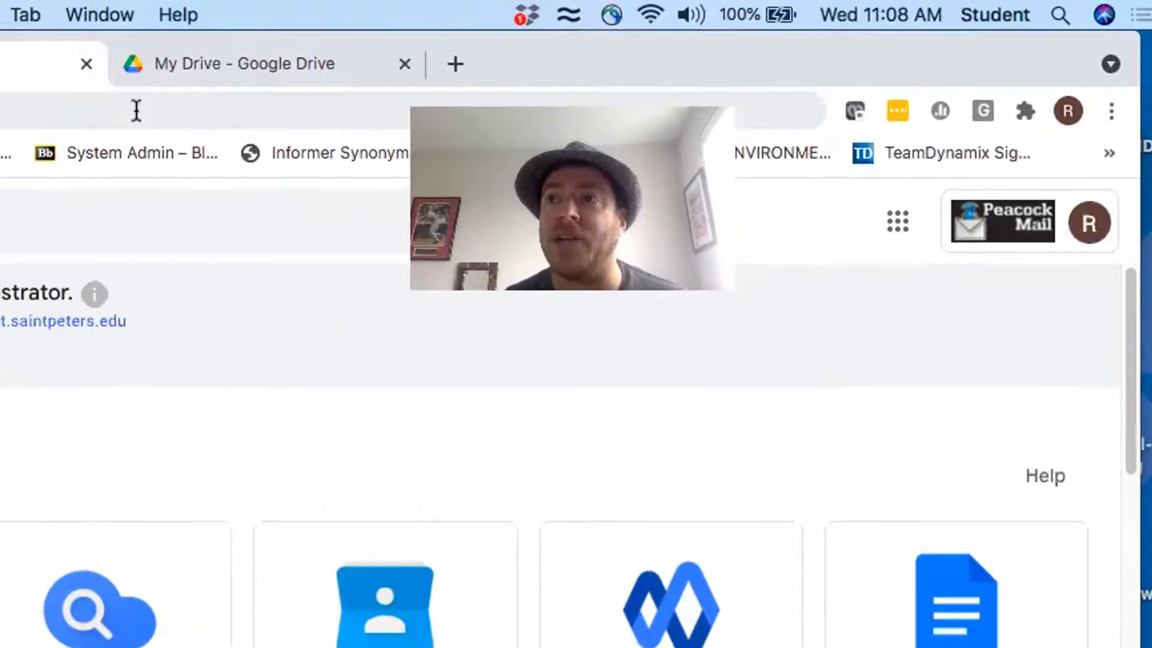
Back in My Drive, start a New > File upload and cancel the picker without uploading
click(1089, 228)
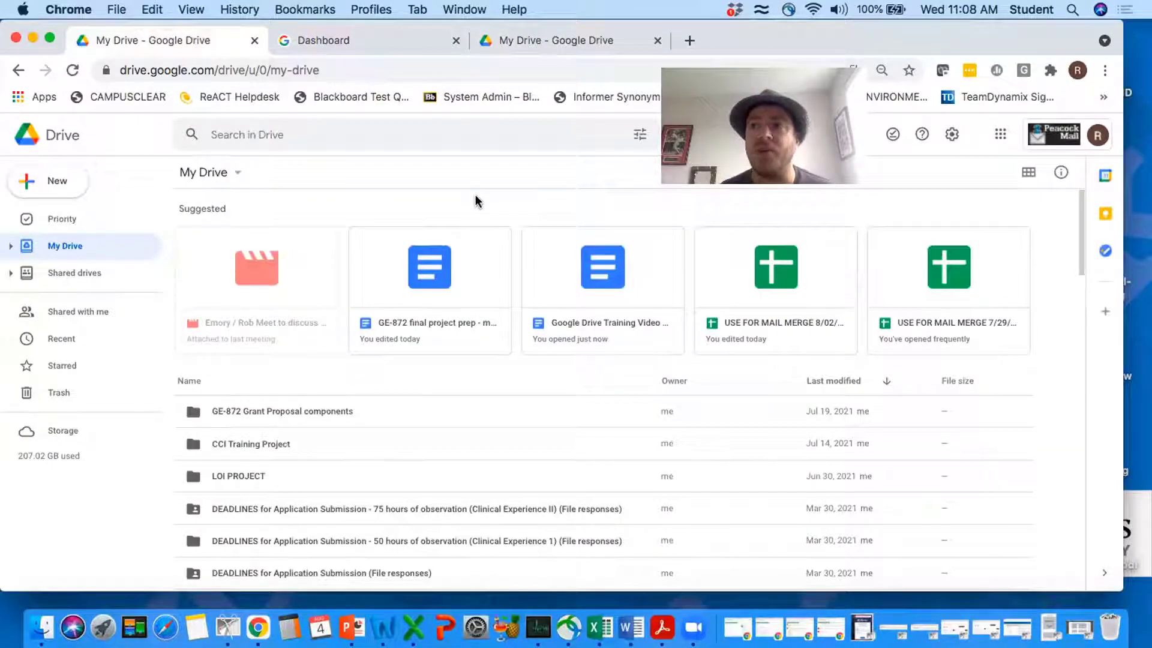
click(45, 190)
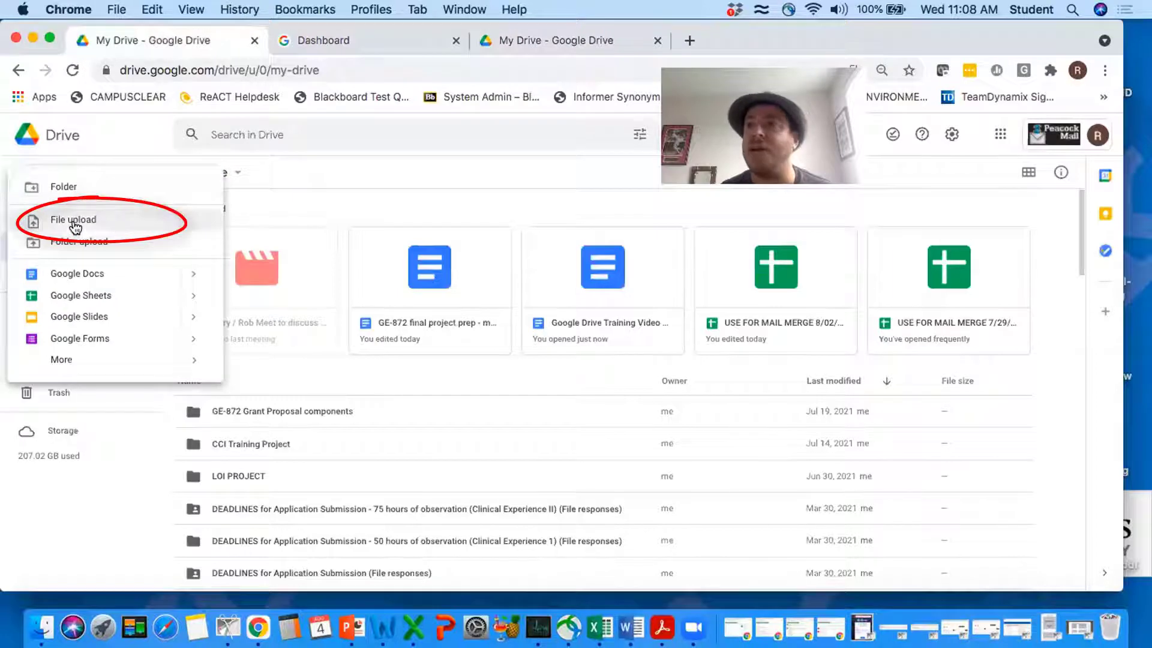
click(73, 221)
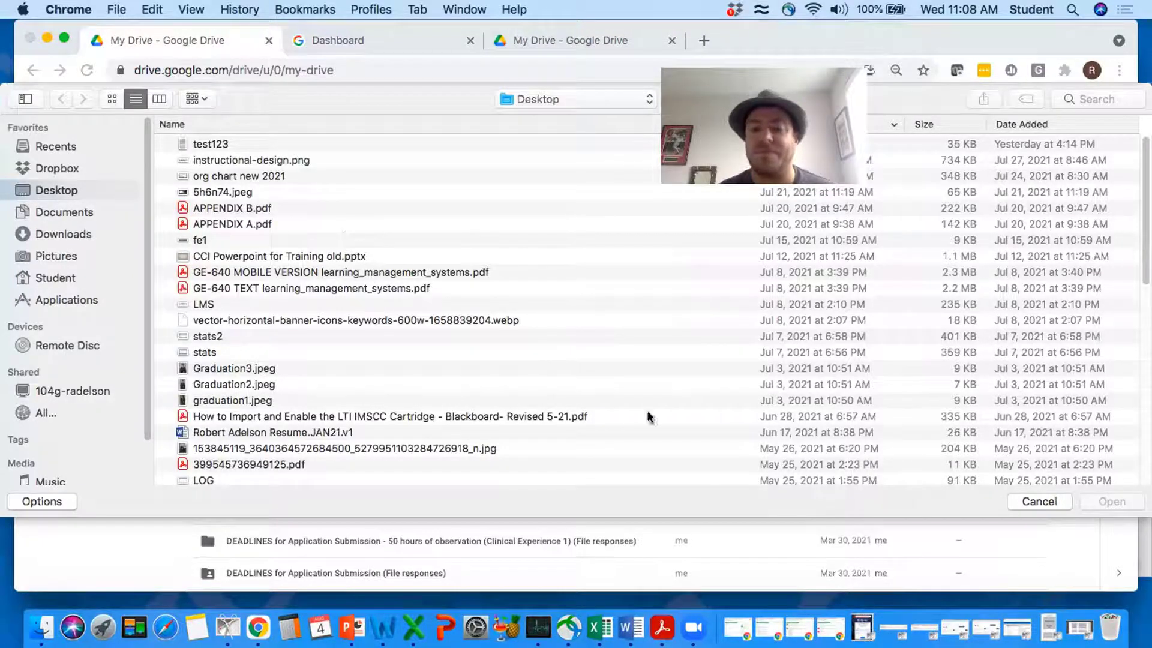
click(1039, 501)
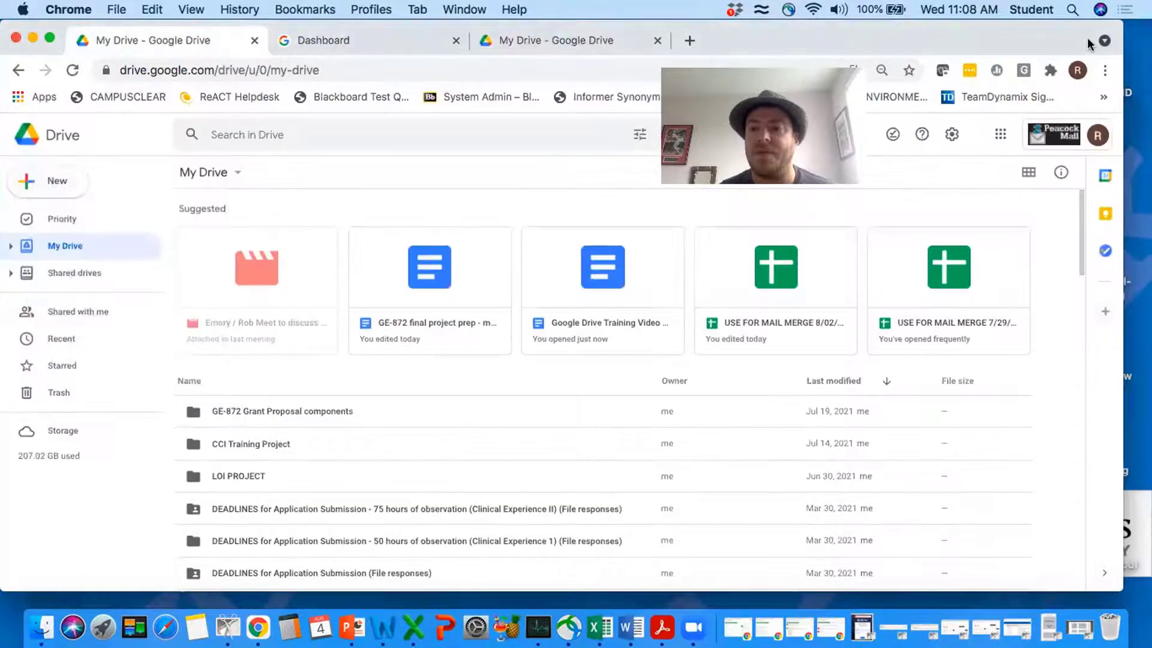
Drag org chart new 2021.png from the desktop into My Drive and preview the upload
drag(1060, 37, 1002, 38)
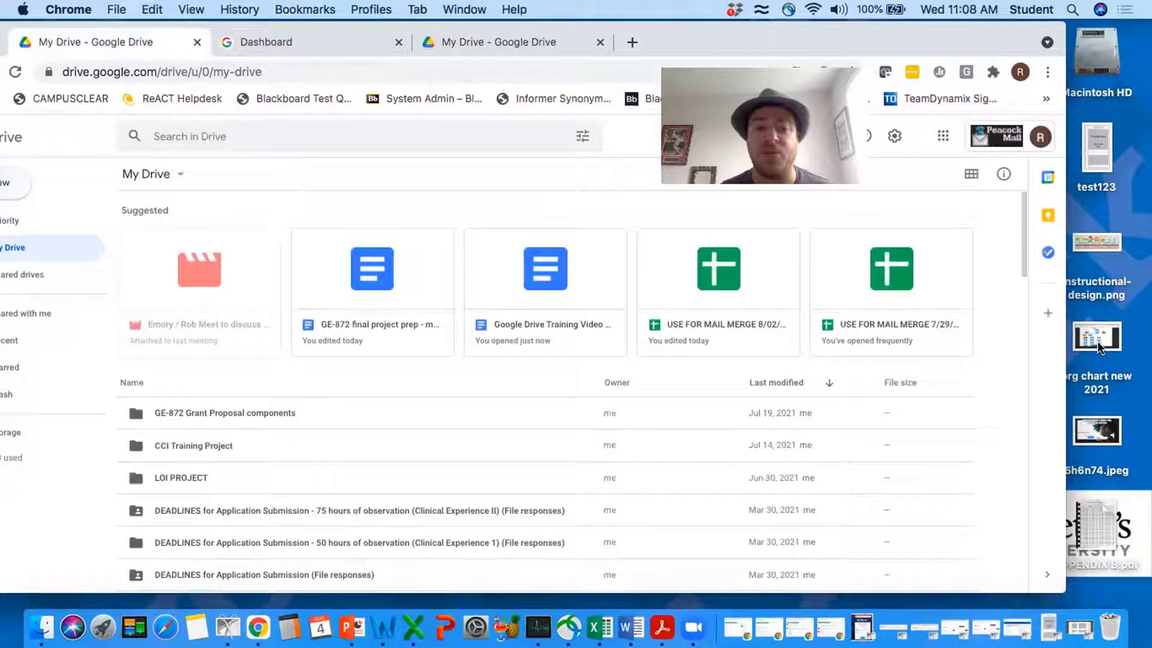
drag(1096, 341, 658, 394)
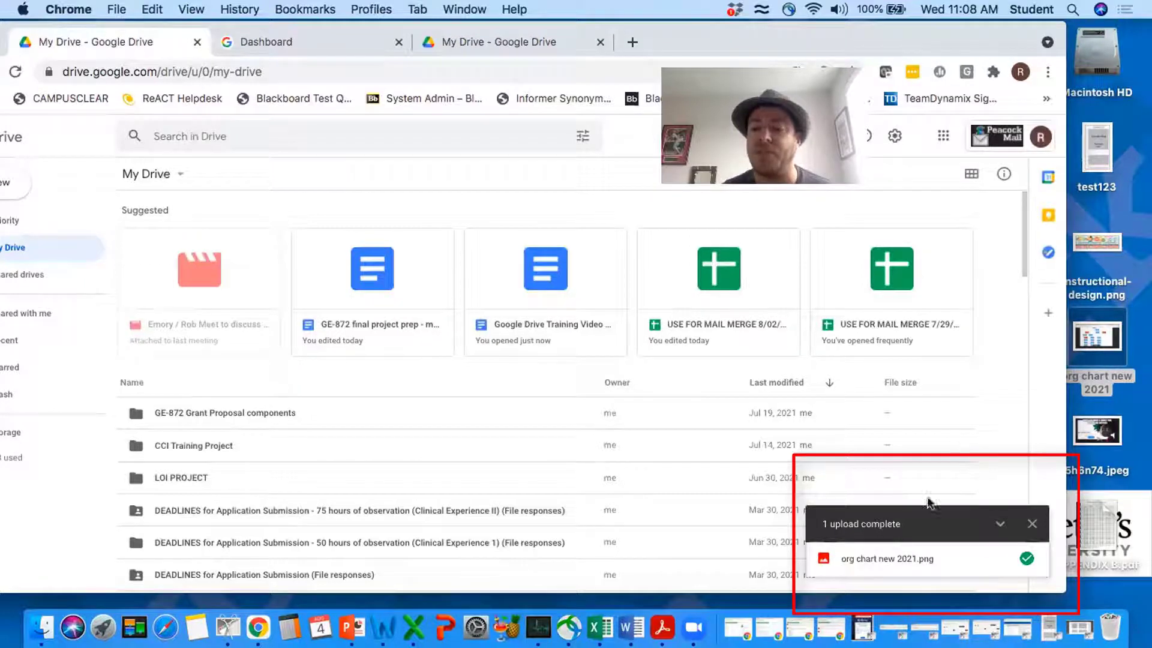
mouse_move(891, 566)
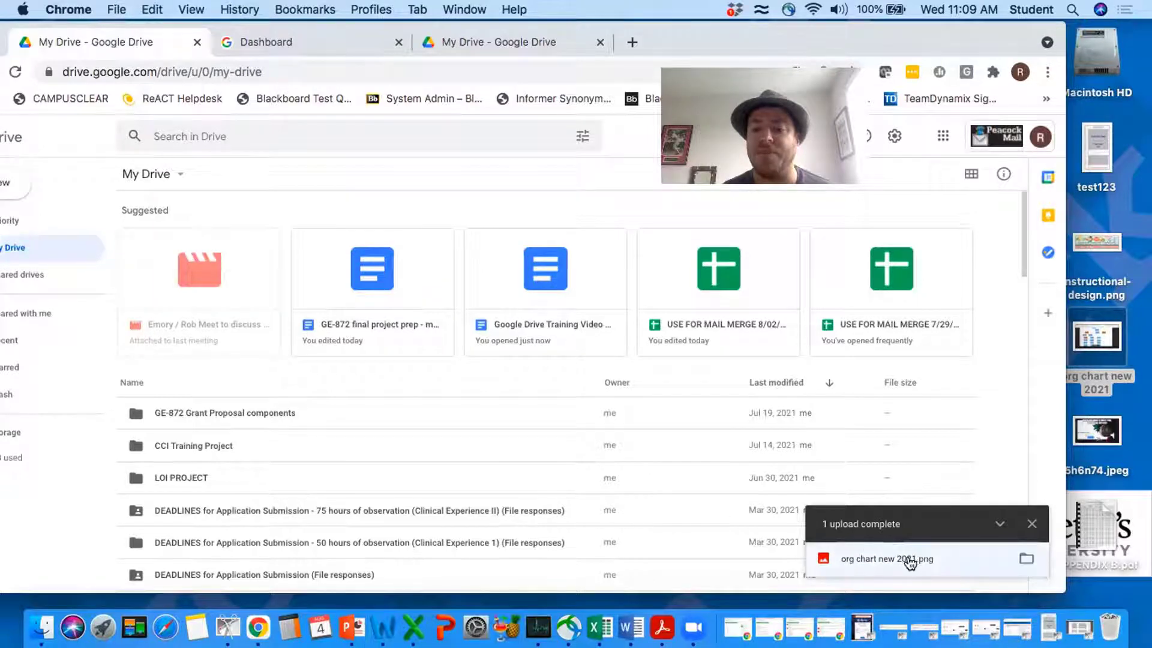
click(888, 558)
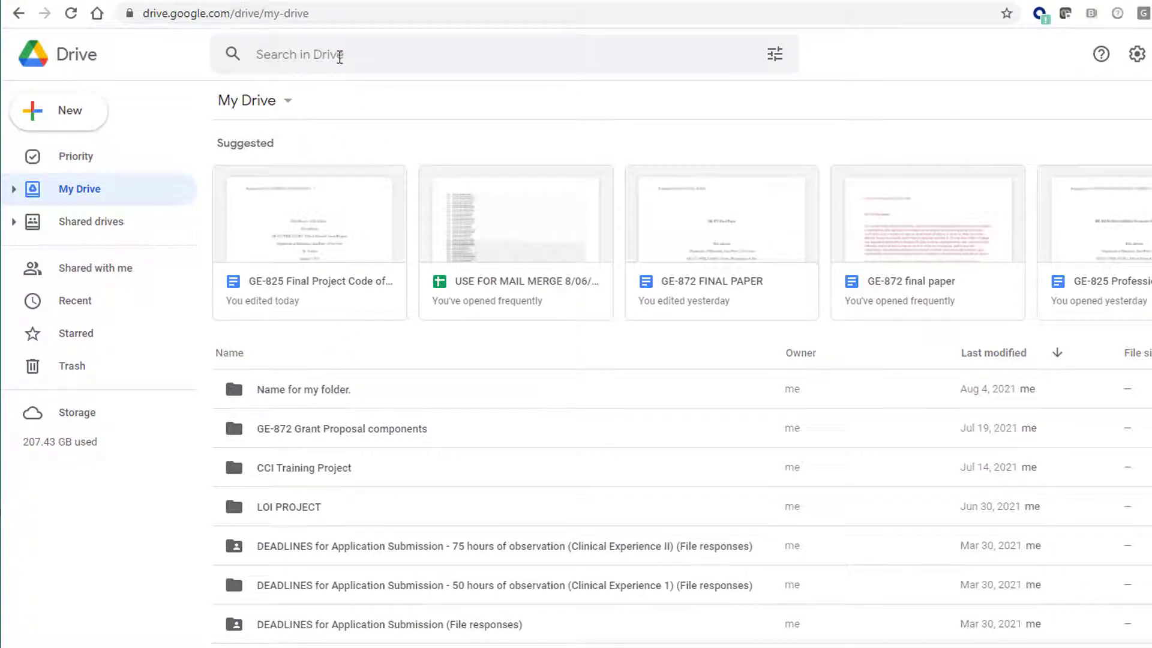
Search the drive for 'dissertation'
click(339, 57)
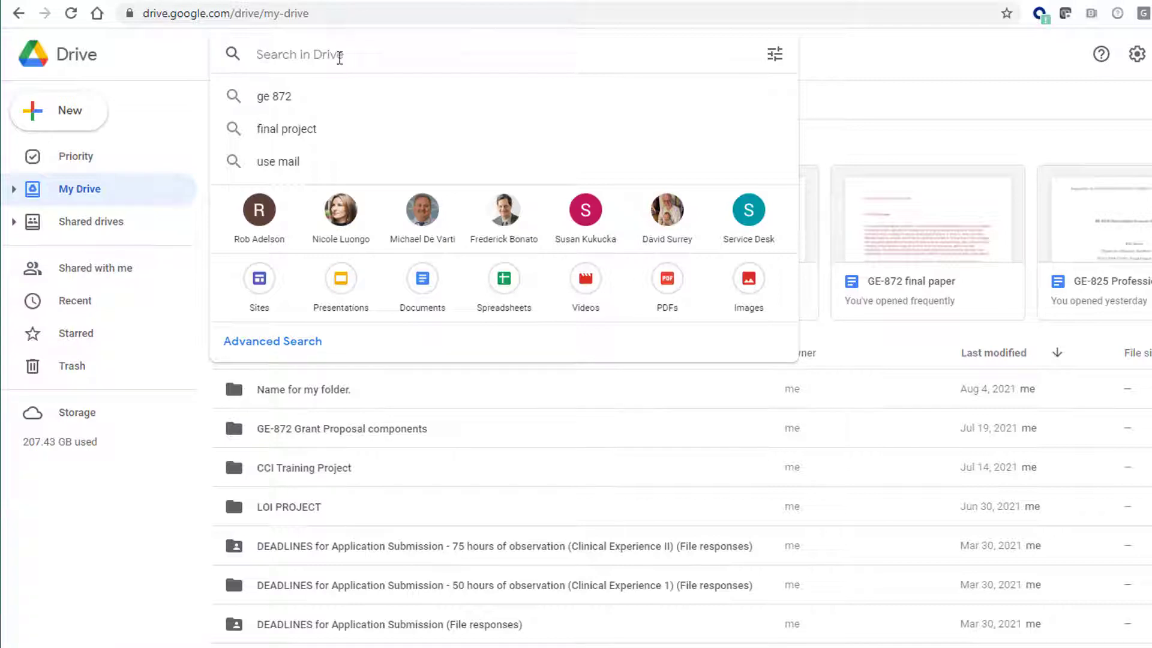
text(disserta)
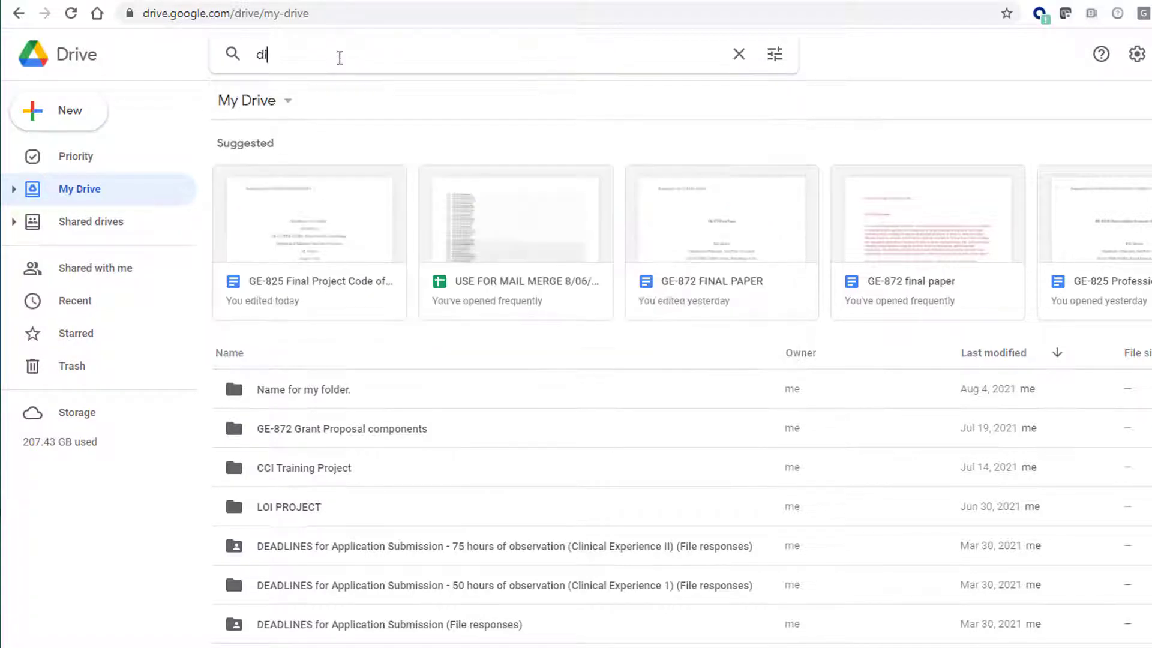
text(tion)
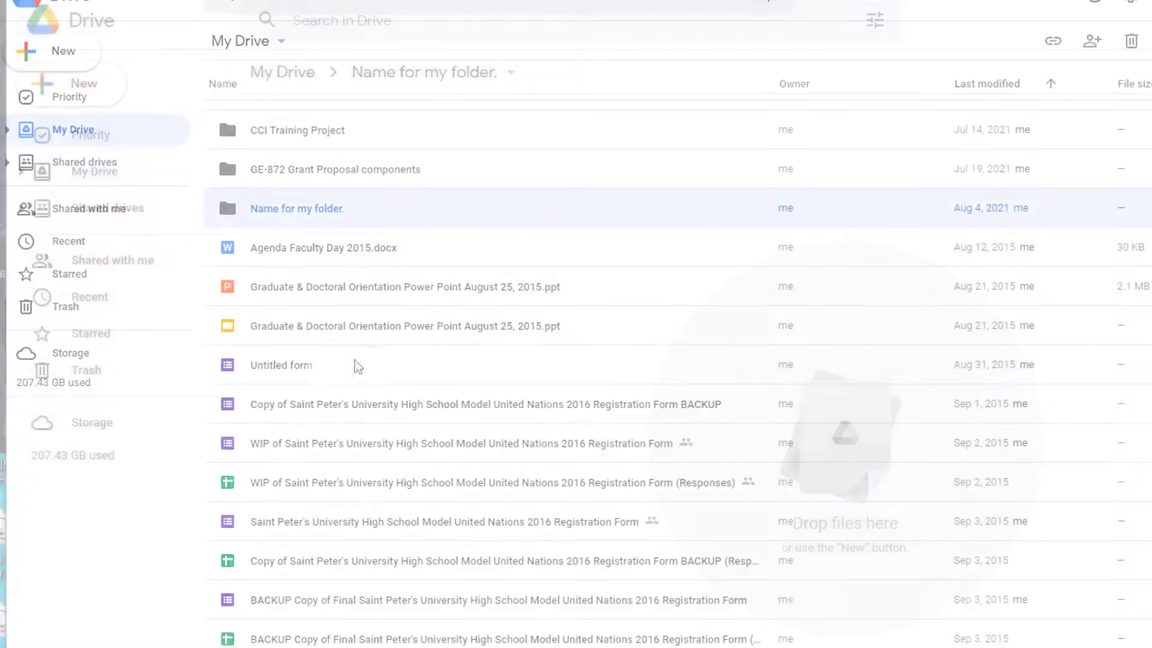
Drag Untitled form into 'Name for my folder.' and create a folder named 'New Folder'
click(343, 369)
drag(341, 369, 287, 210)
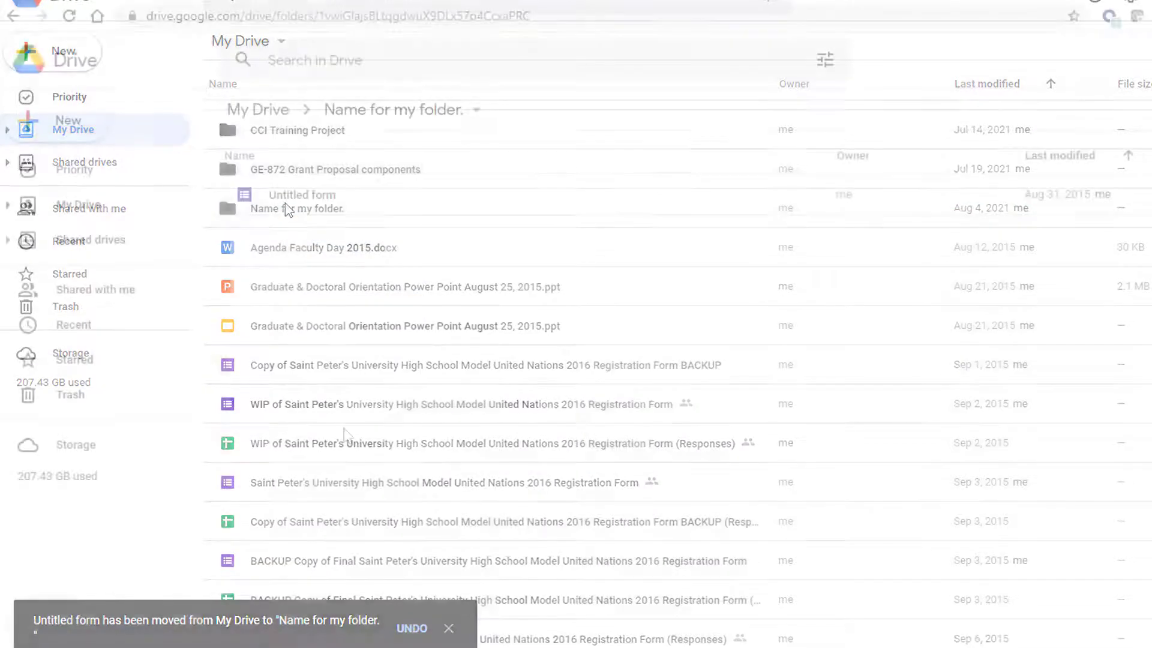
click(50, 132)
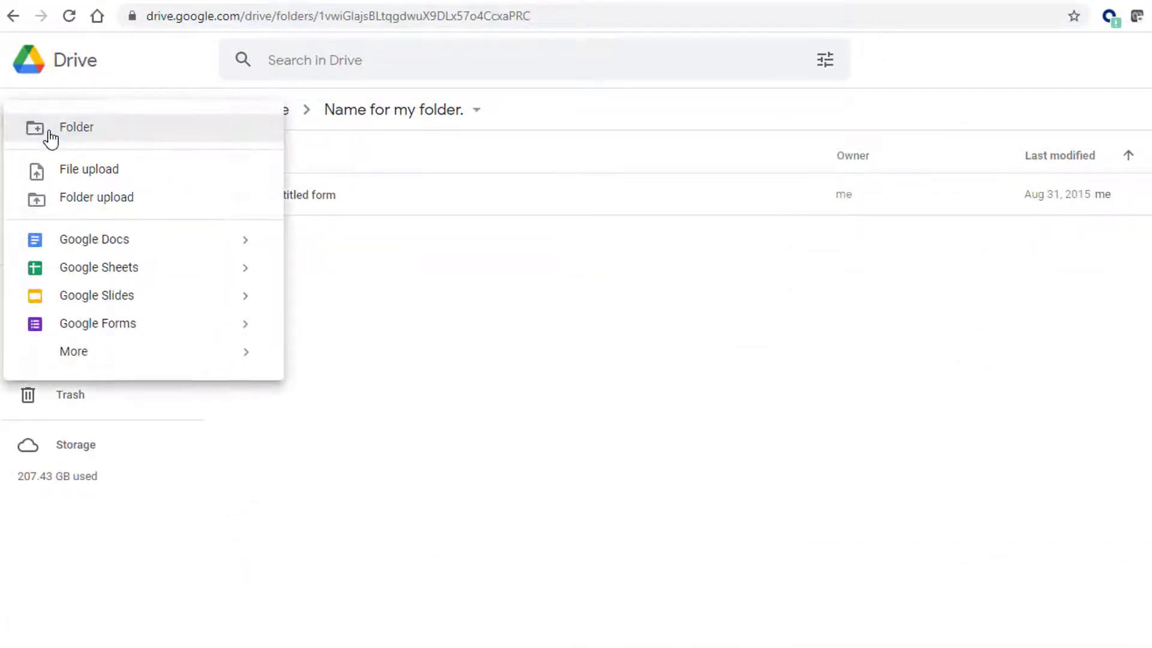
click(75, 139)
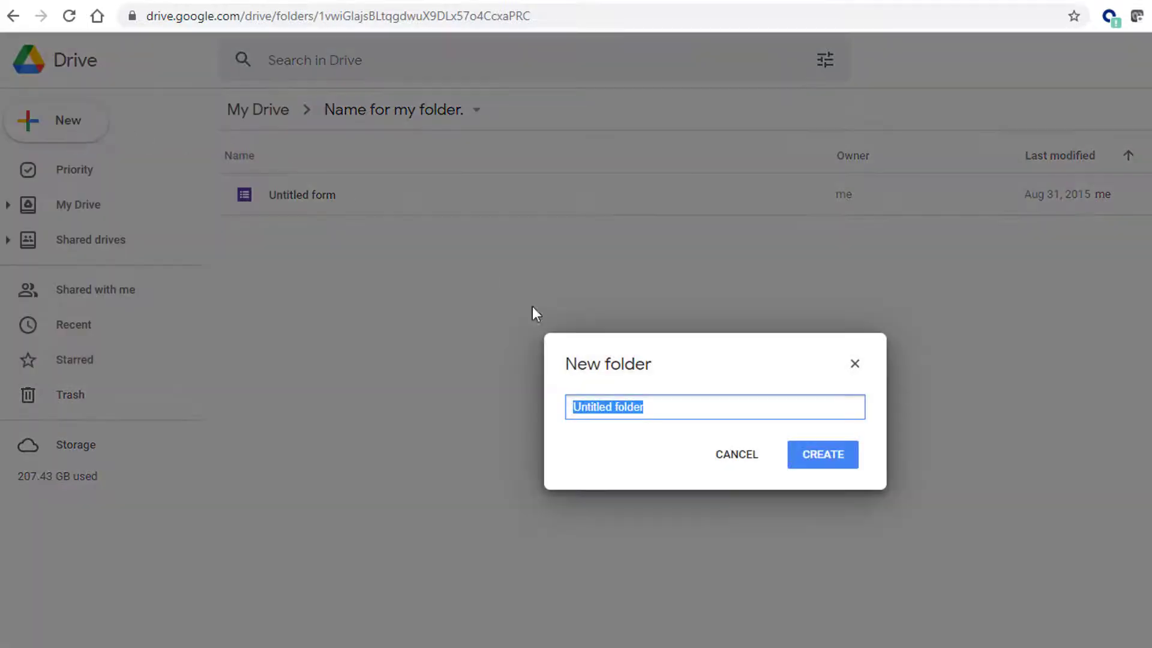
text(New Folder)
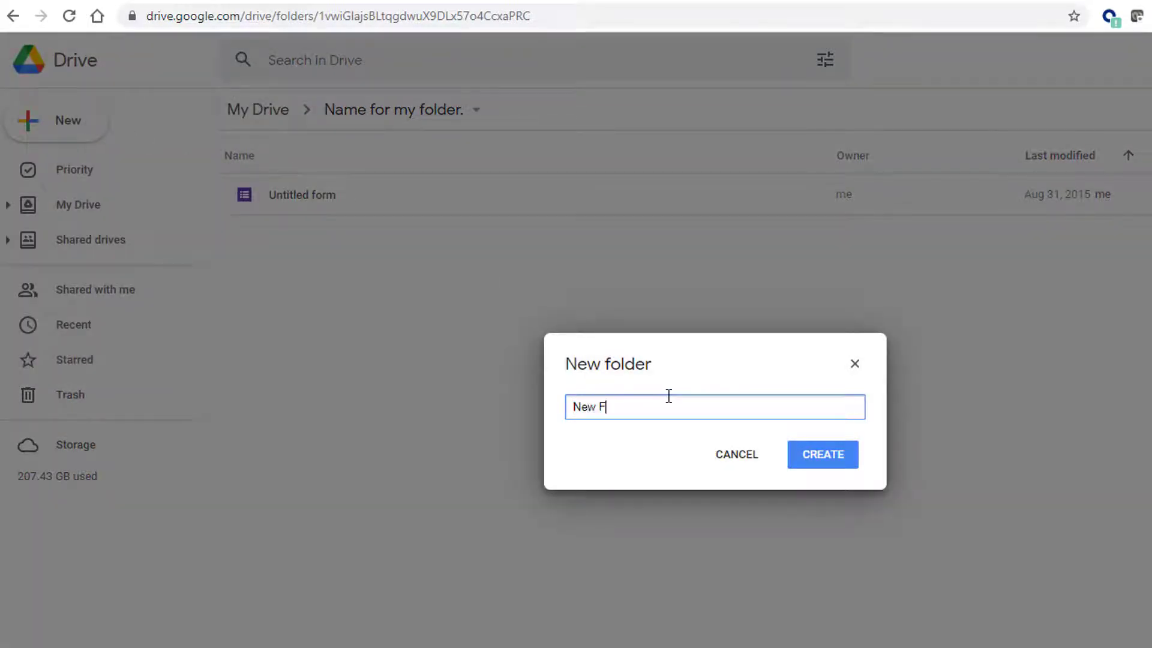
key(Return)
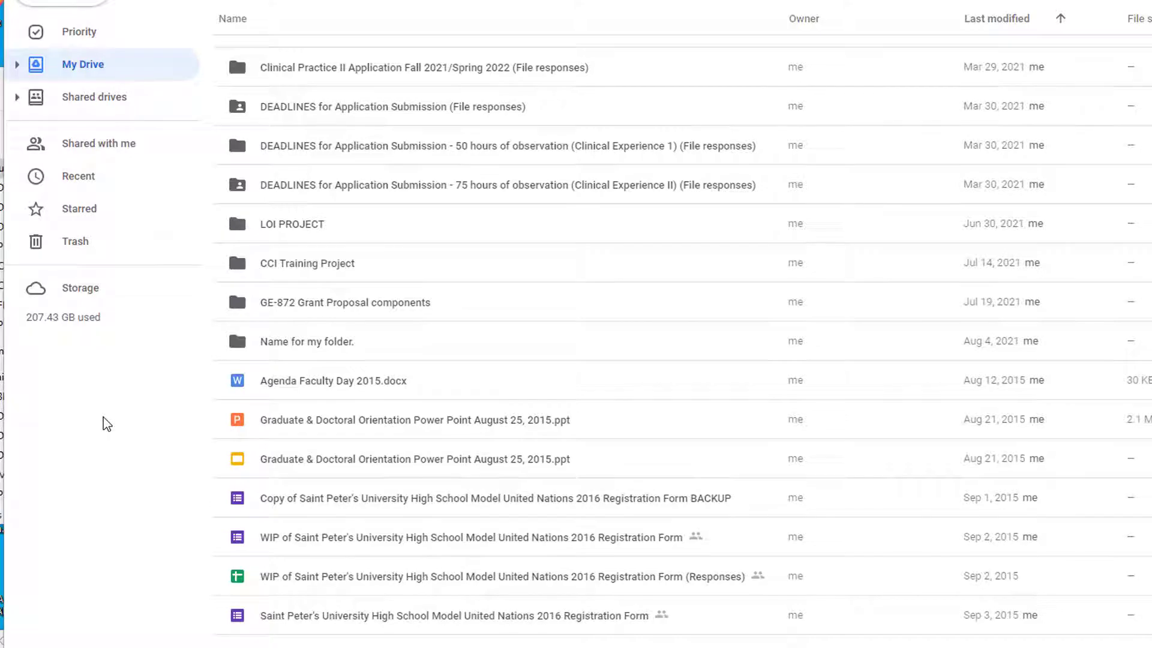
click(352, 378)
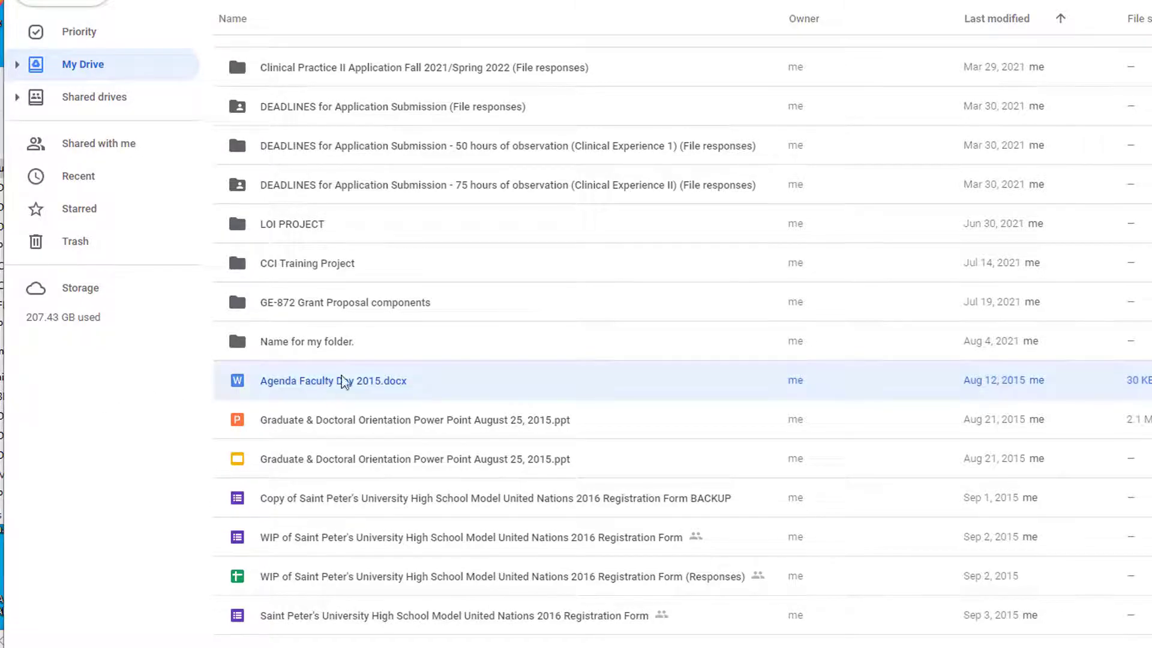
right_click(351, 377)
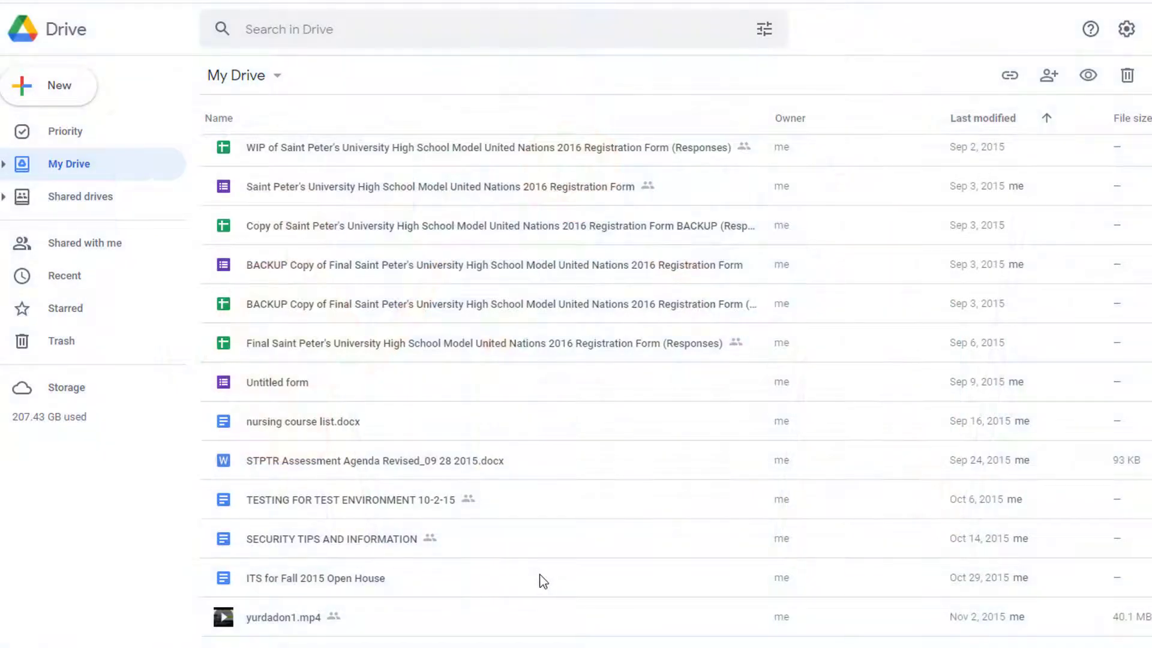
Open sharing for nursing course list.docx and add a suggested colleague as an invitee
right_click(349, 422)
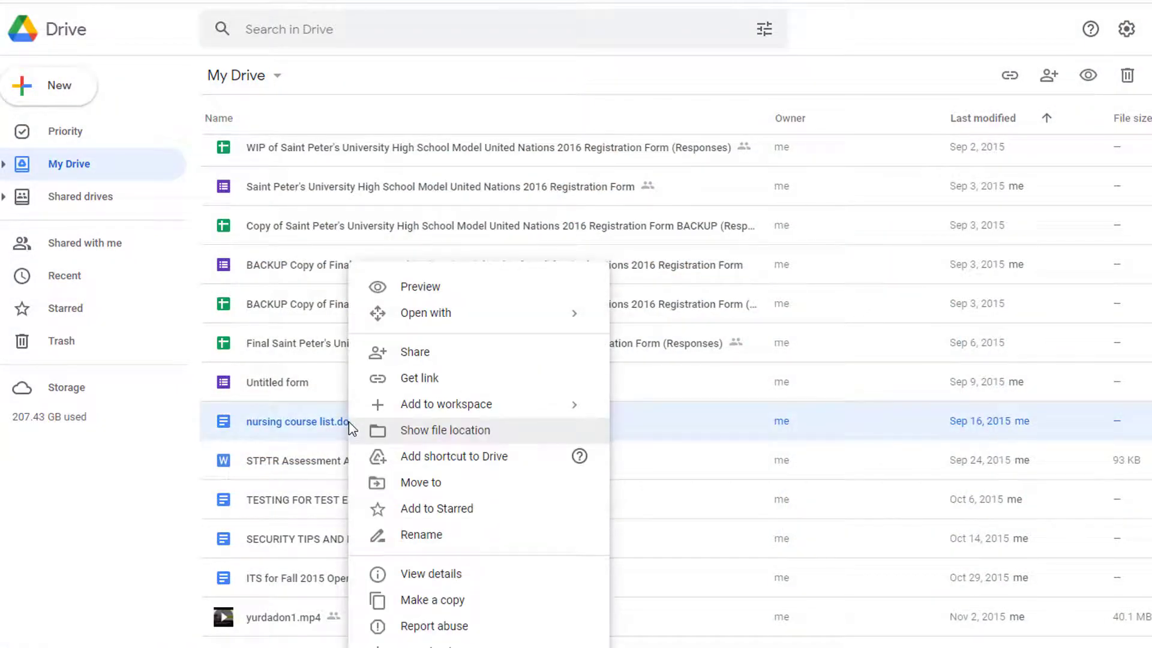
click(398, 360)
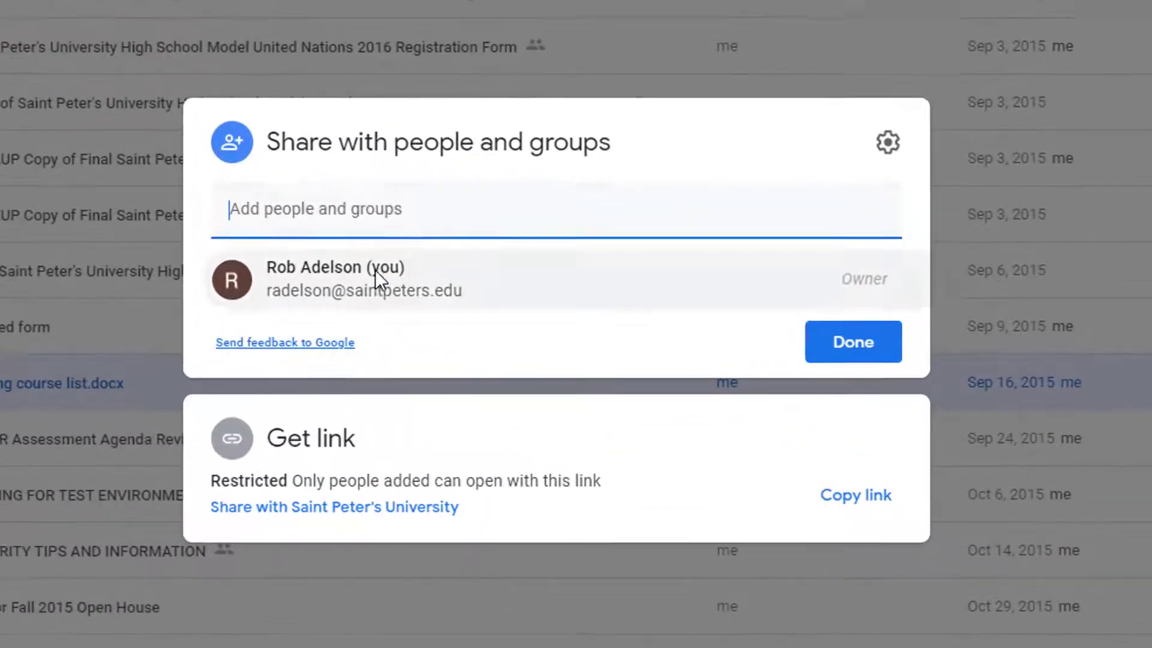
click(369, 205)
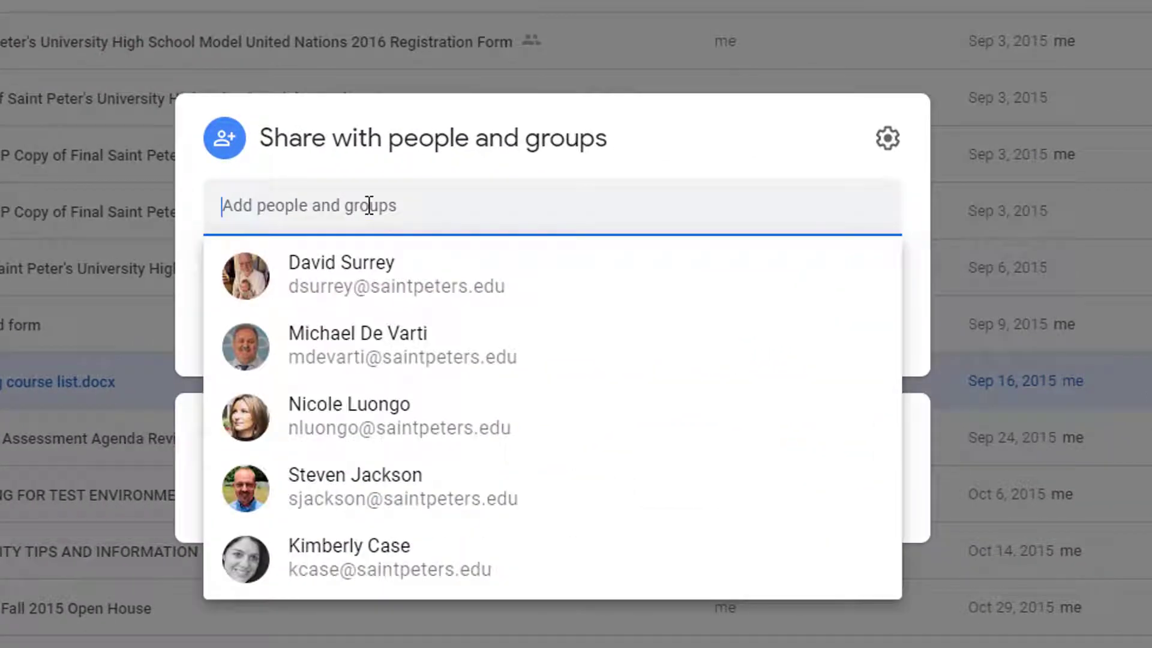
text(ni)
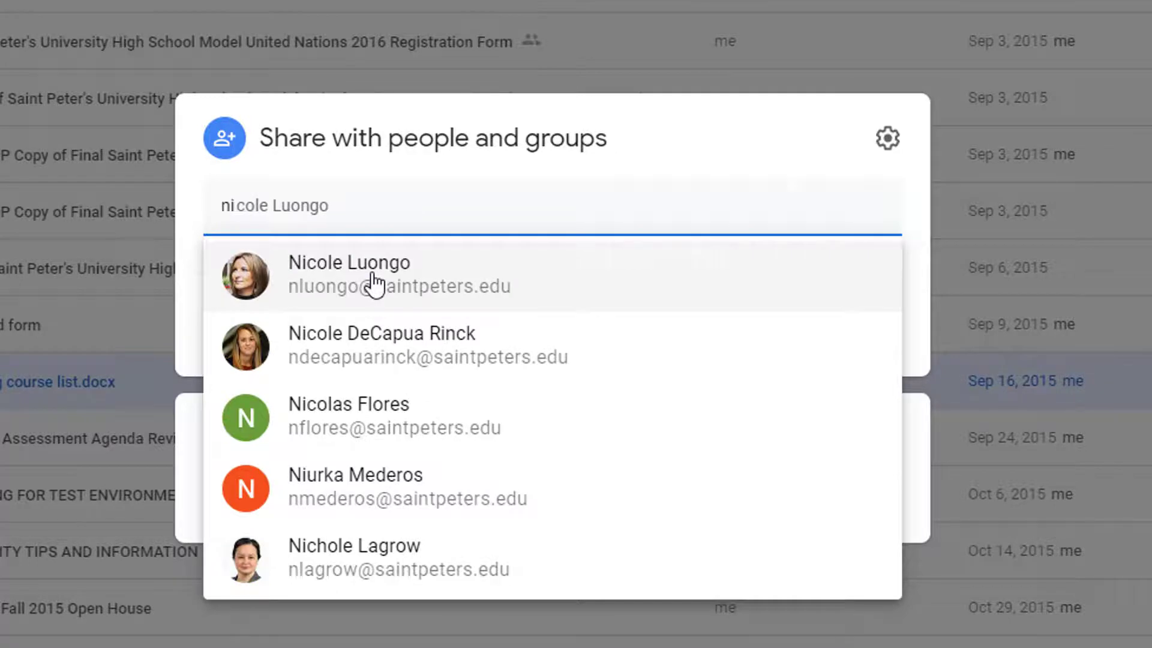
click(375, 277)
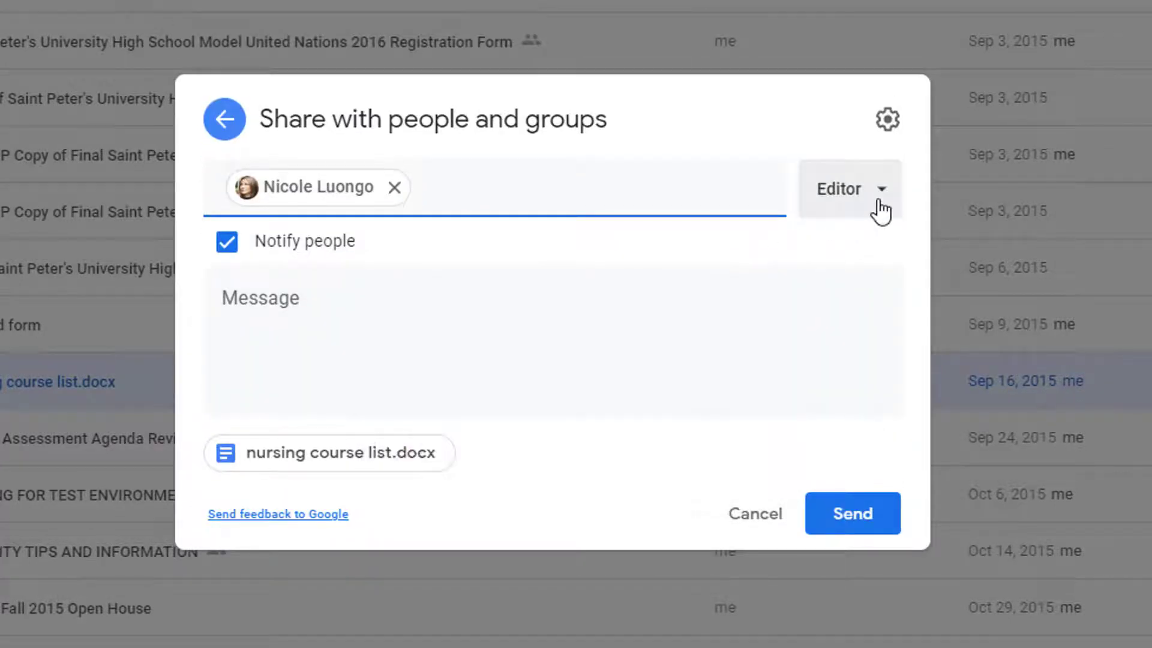
Change the invitee's role to Commenter, then Viewer, and cancel the invitation
click(881, 212)
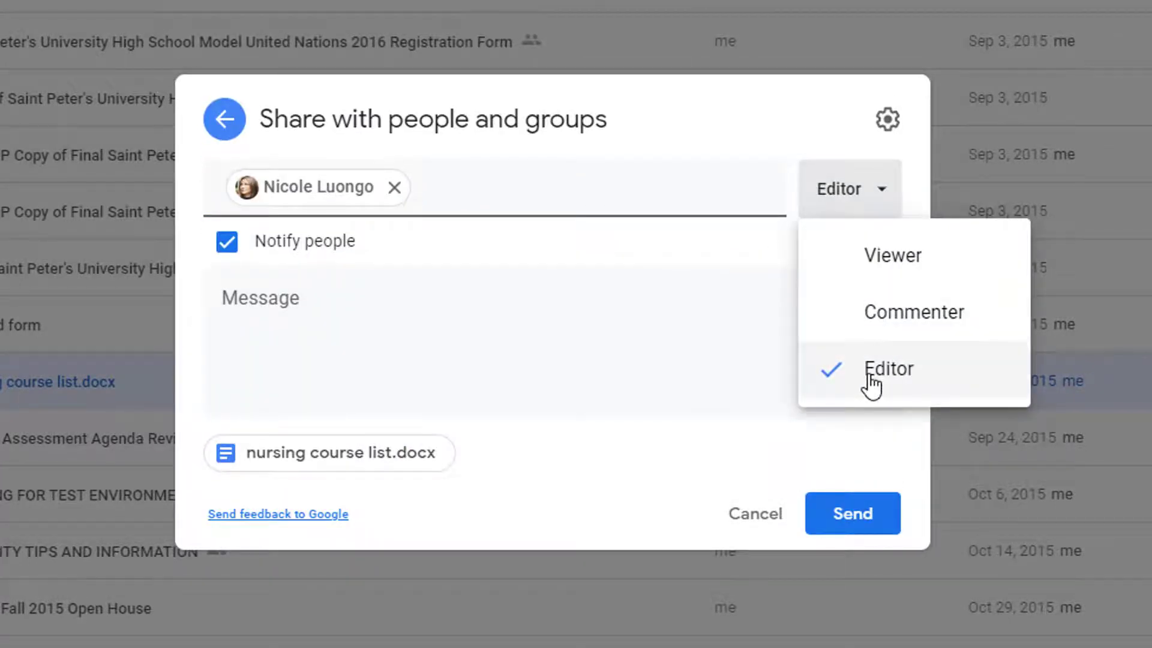
click(879, 314)
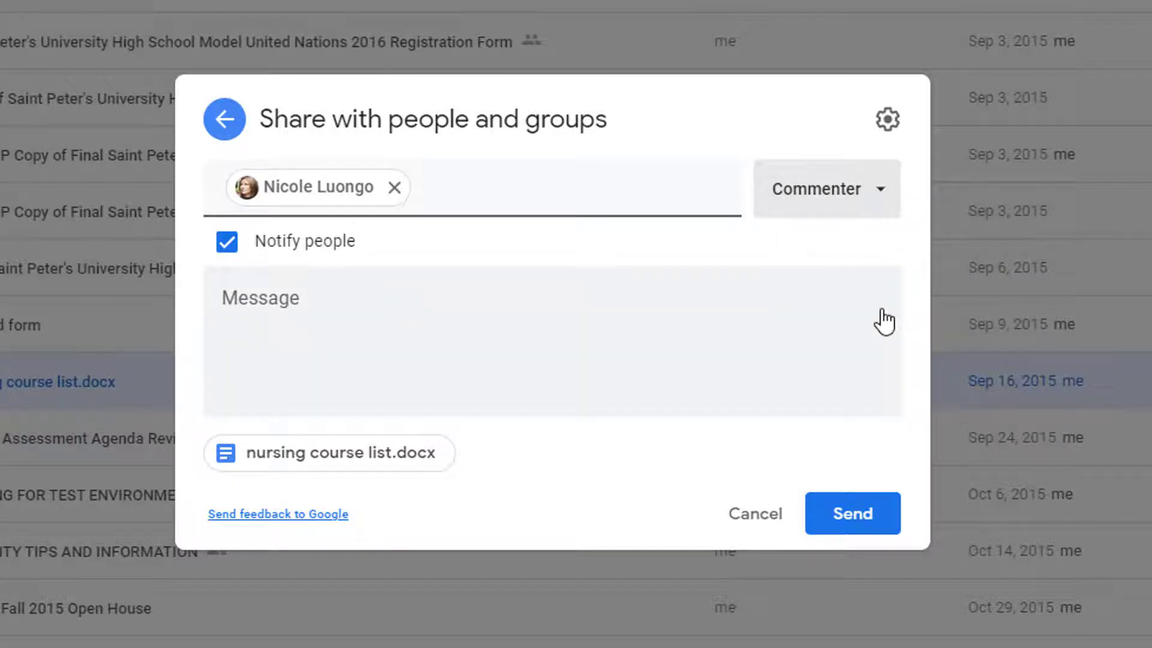
click(879, 210)
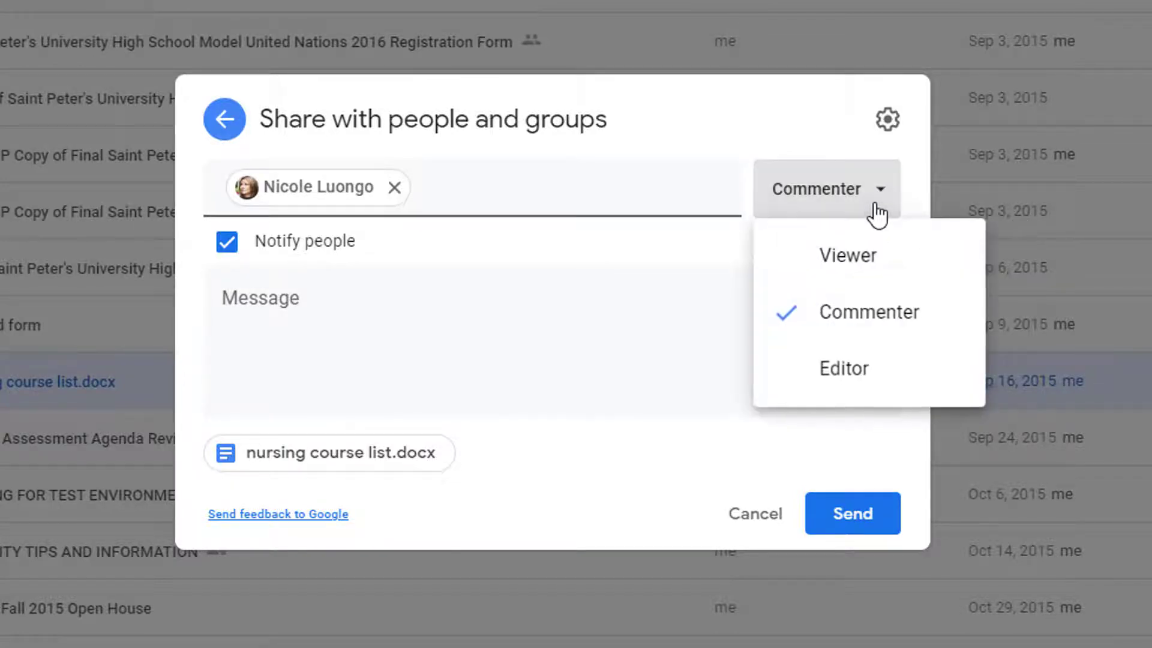
click(870, 271)
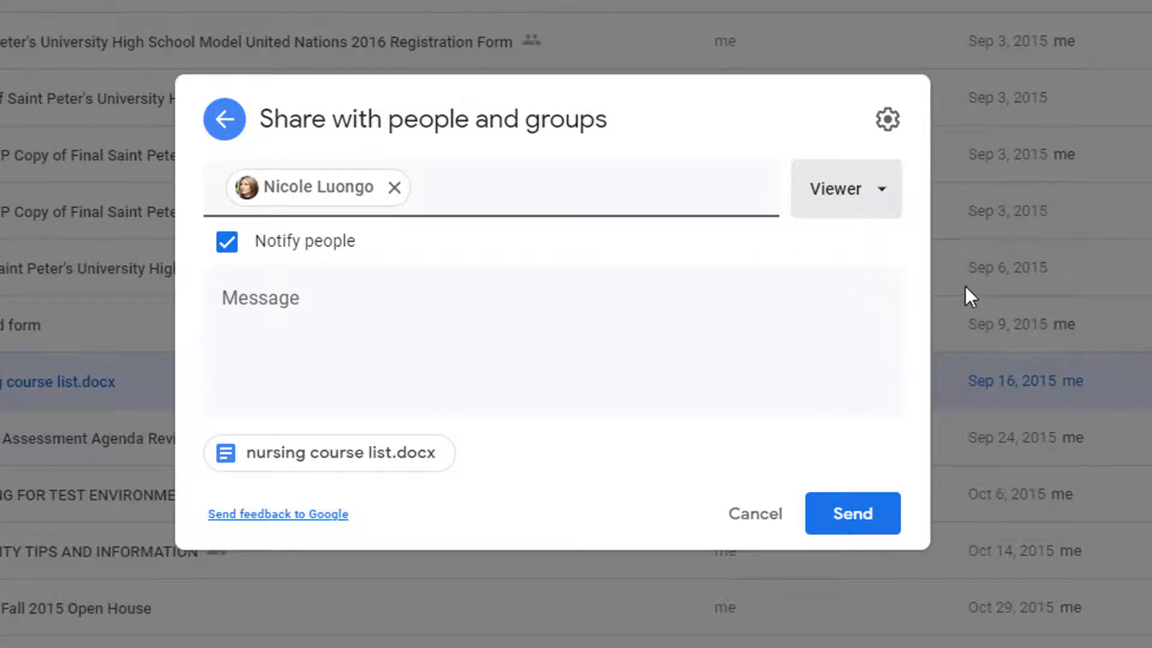
click(753, 528)
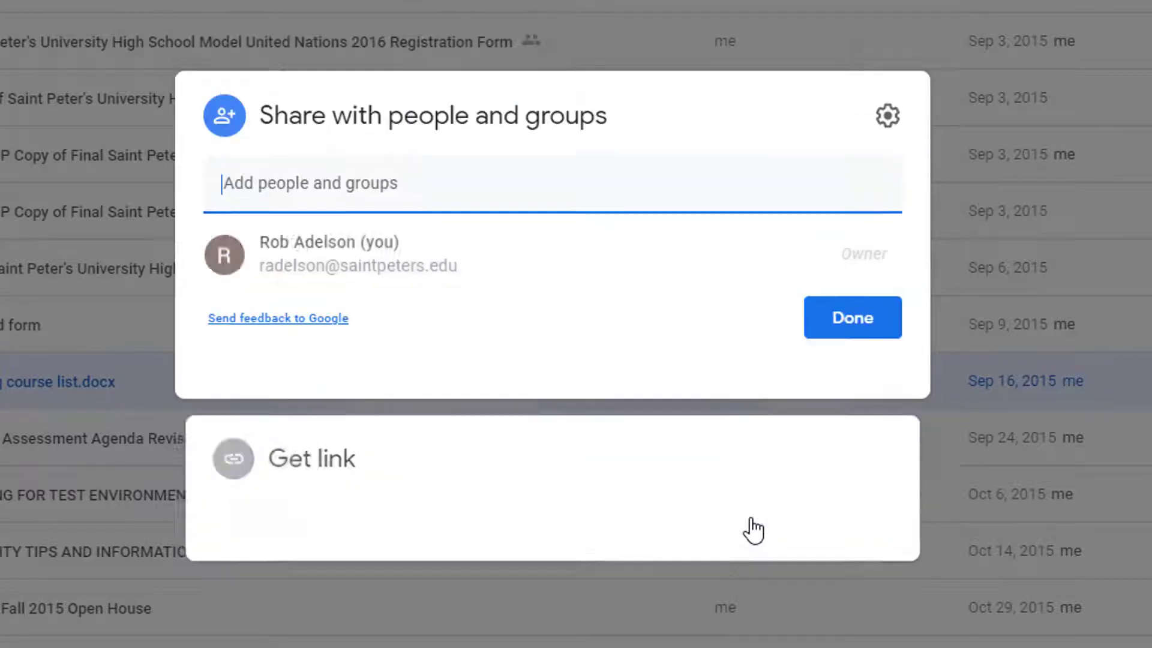
click(863, 503)
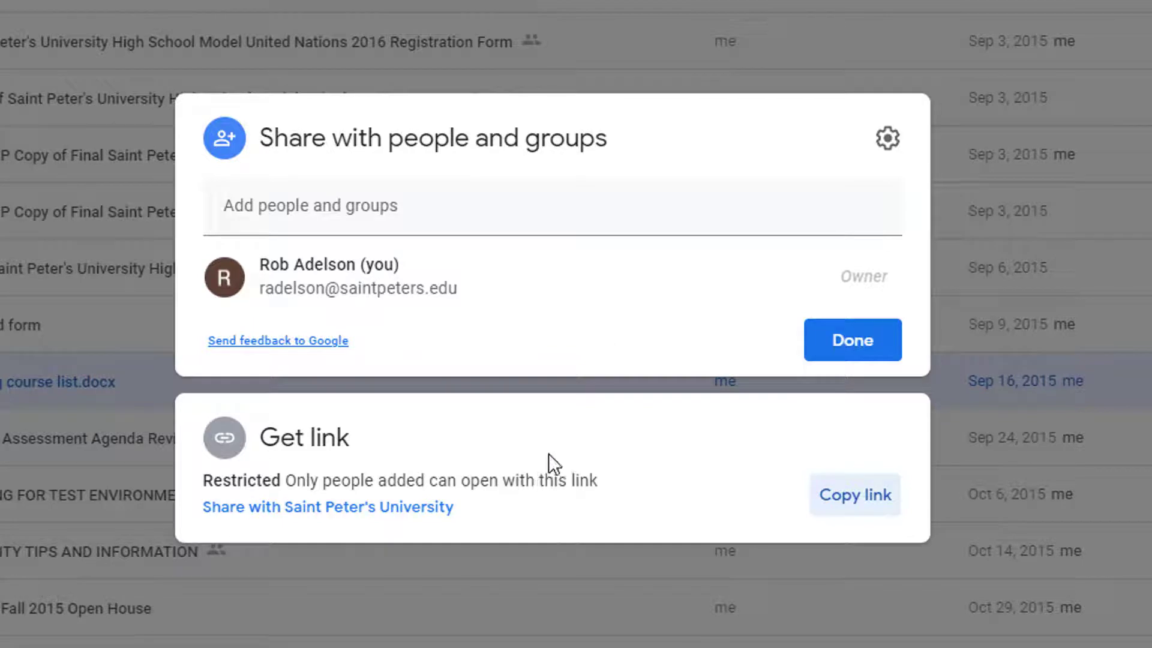
click(430, 220)
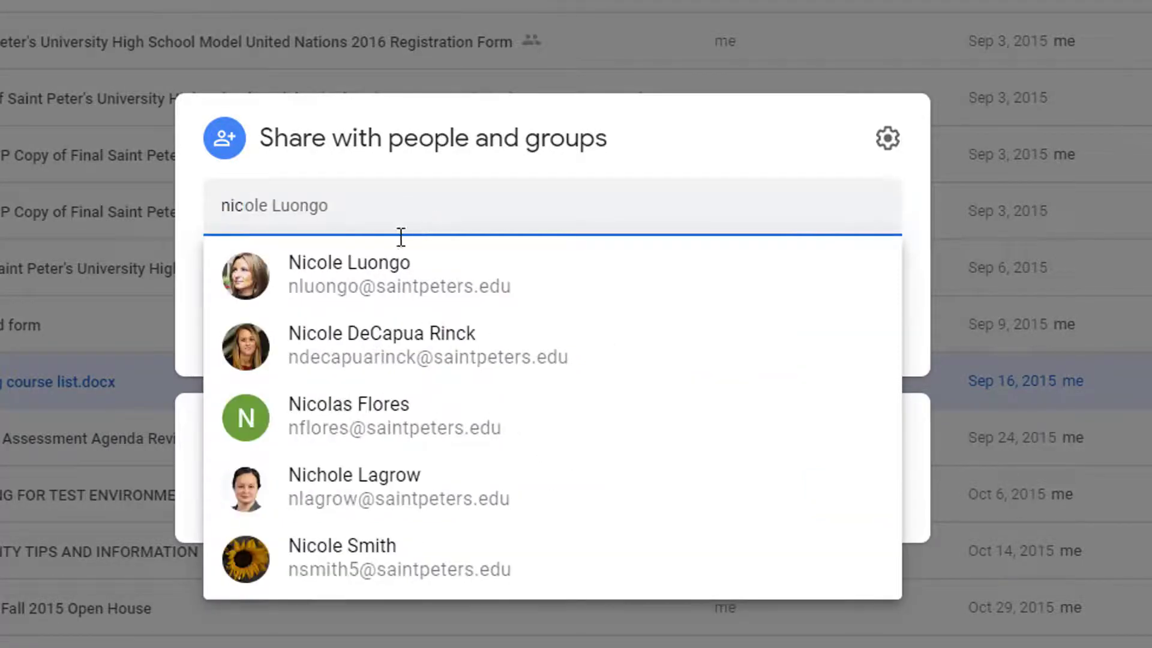
click(412, 297)
click(439, 190)
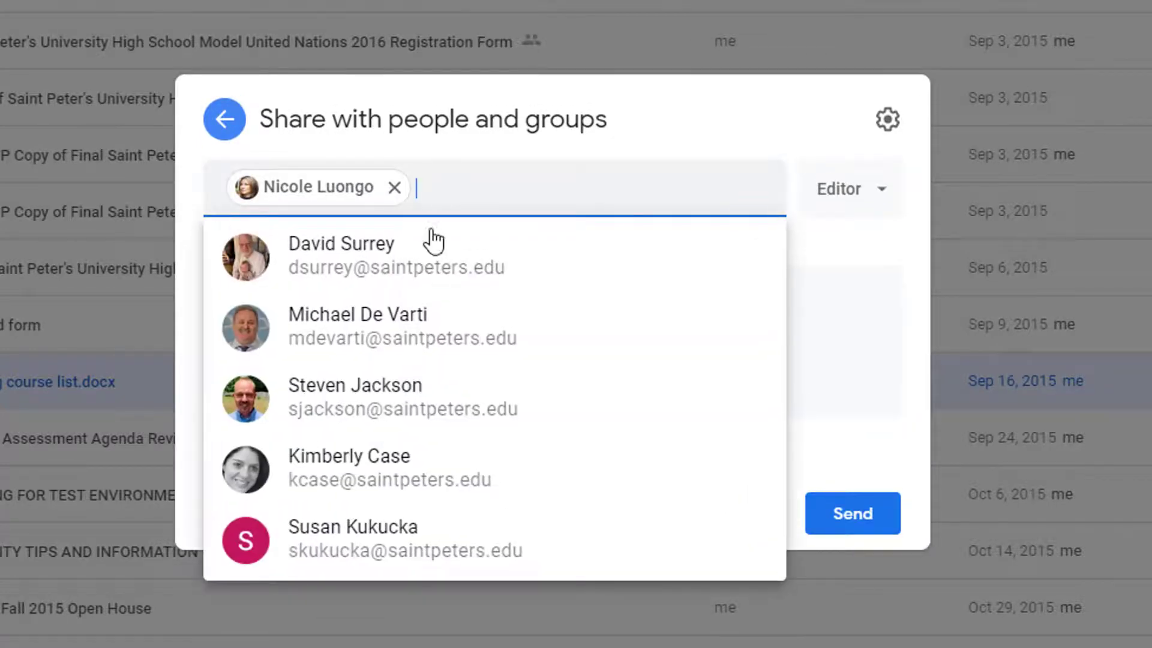
click(404, 271)
click(620, 184)
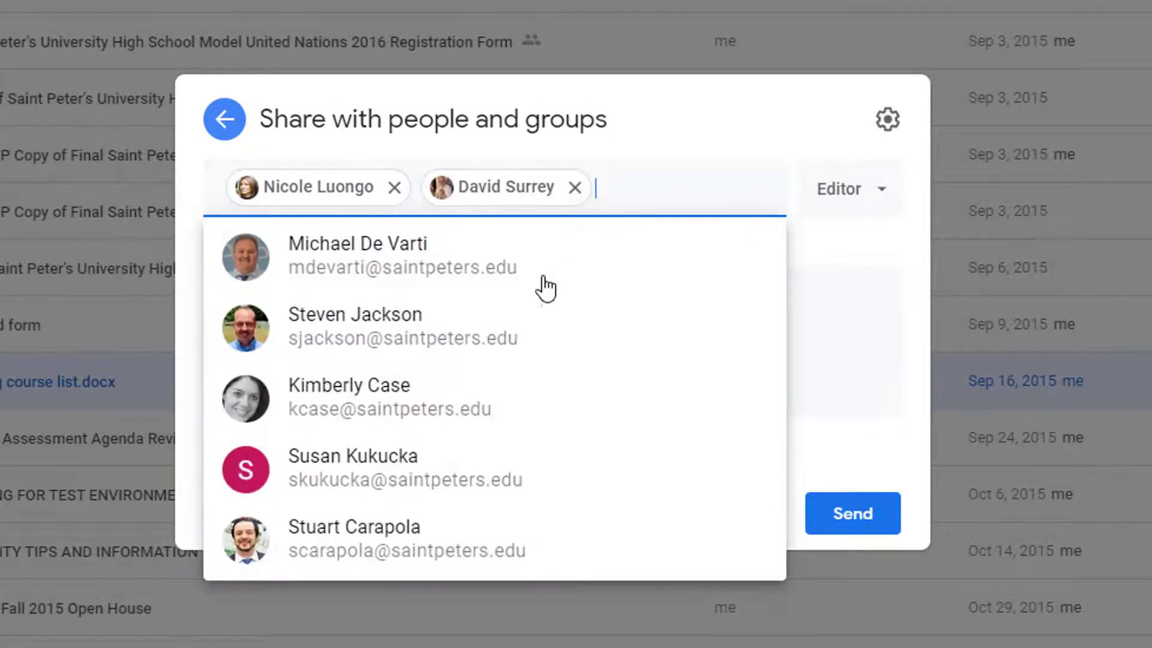
click(431, 277)
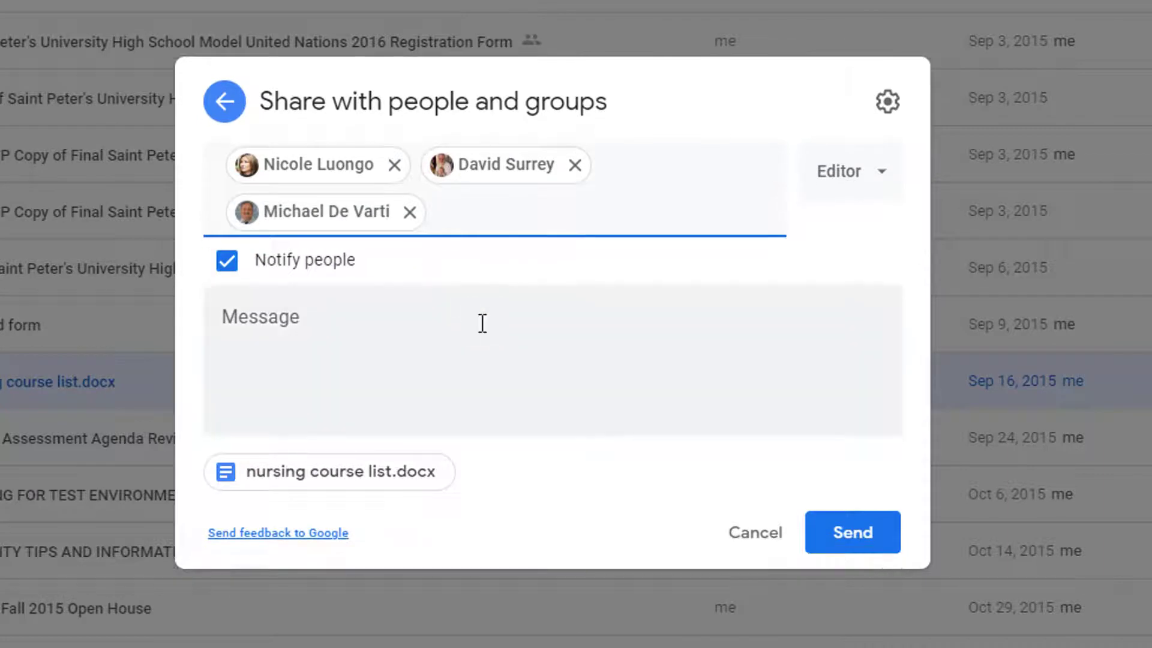
click(317, 328)
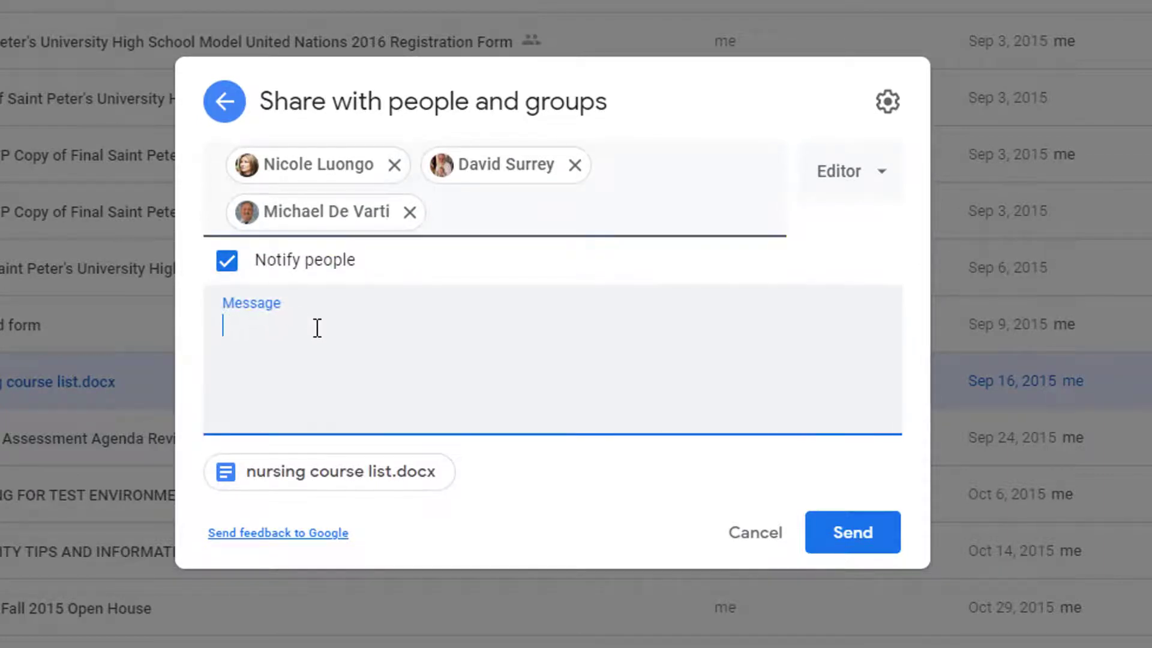
text(Here's the file!)
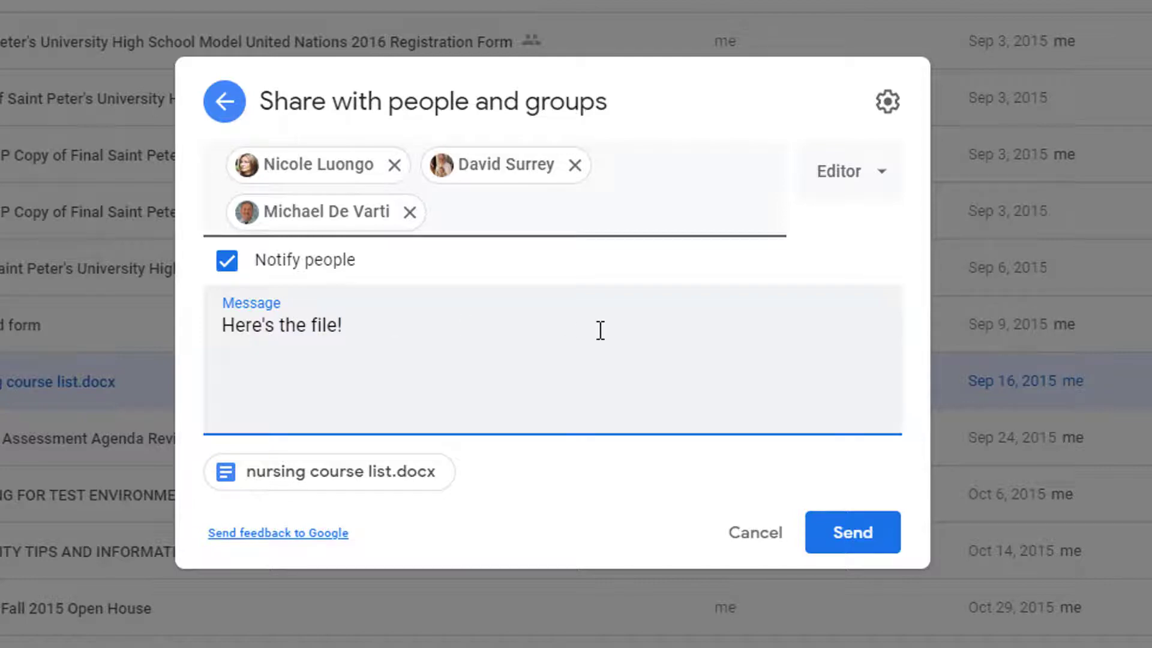
click(749, 542)
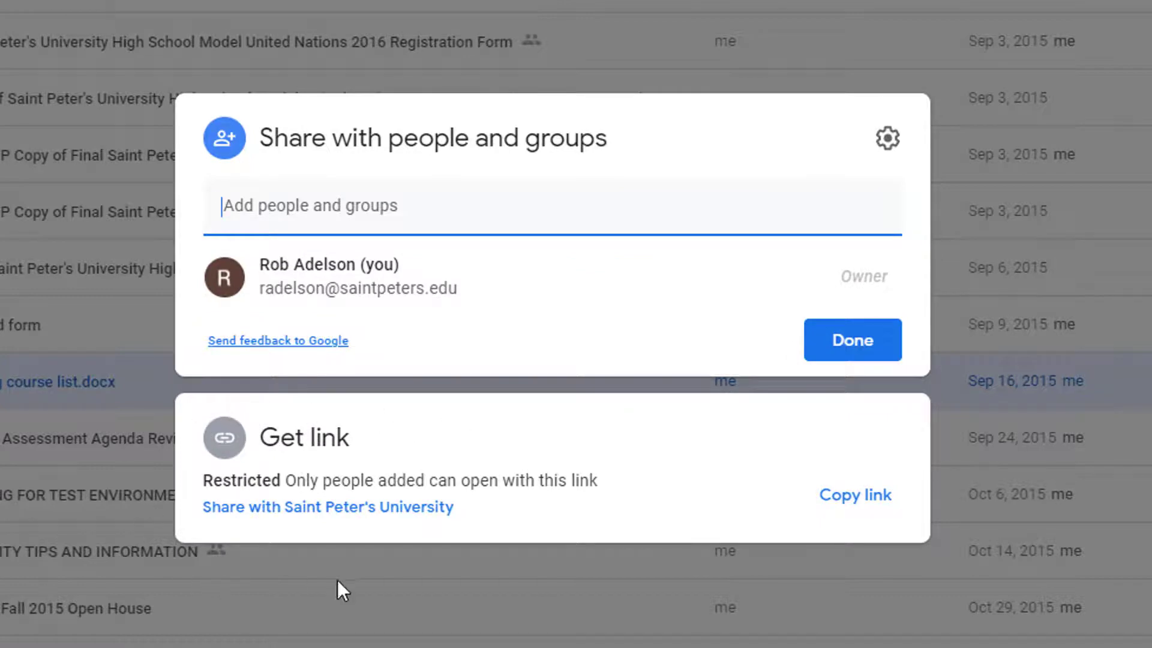
Copy the file link, set link access to Saint Peter's University viewers, and copy it again
click(223, 438)
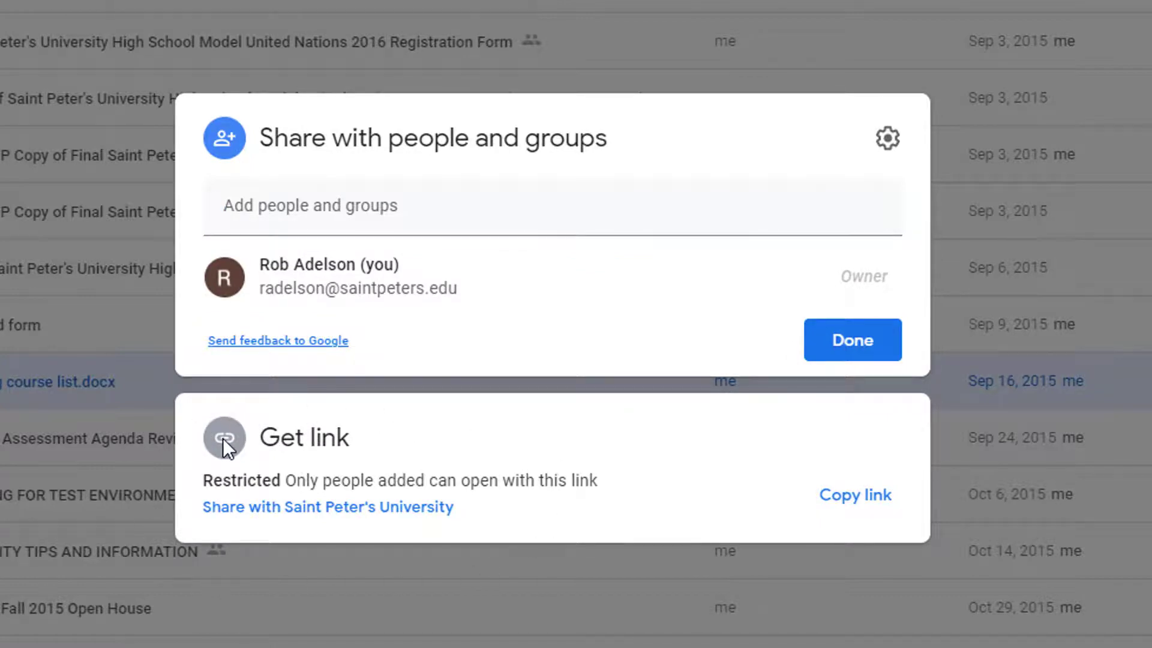
click(343, 415)
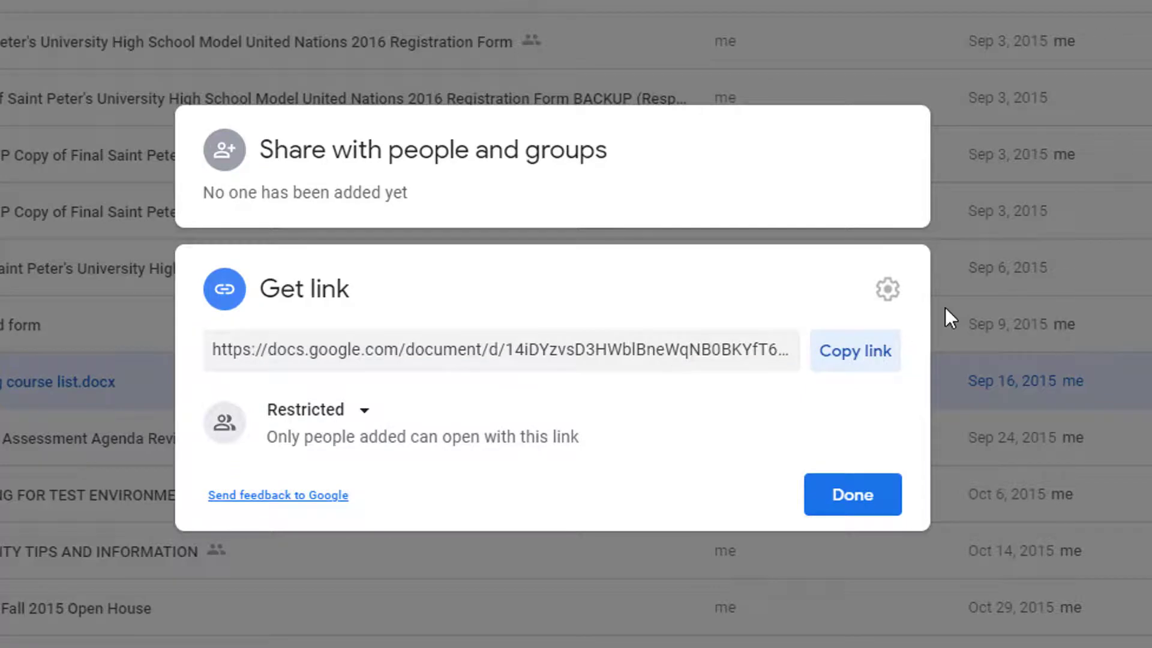
click(844, 351)
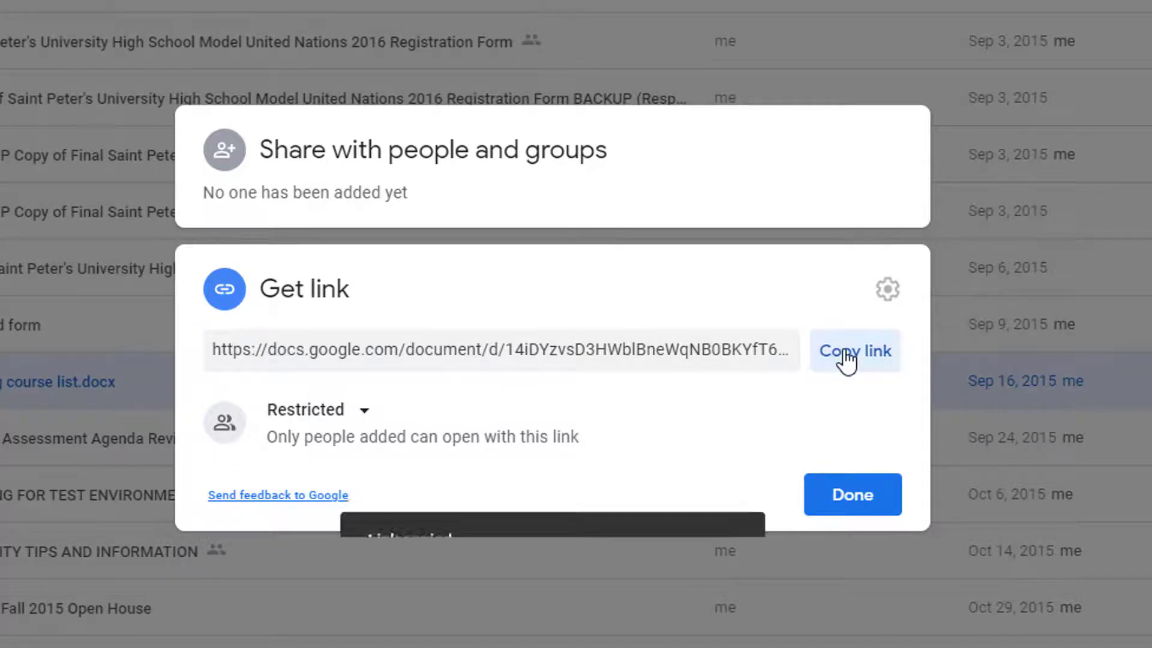
click(364, 414)
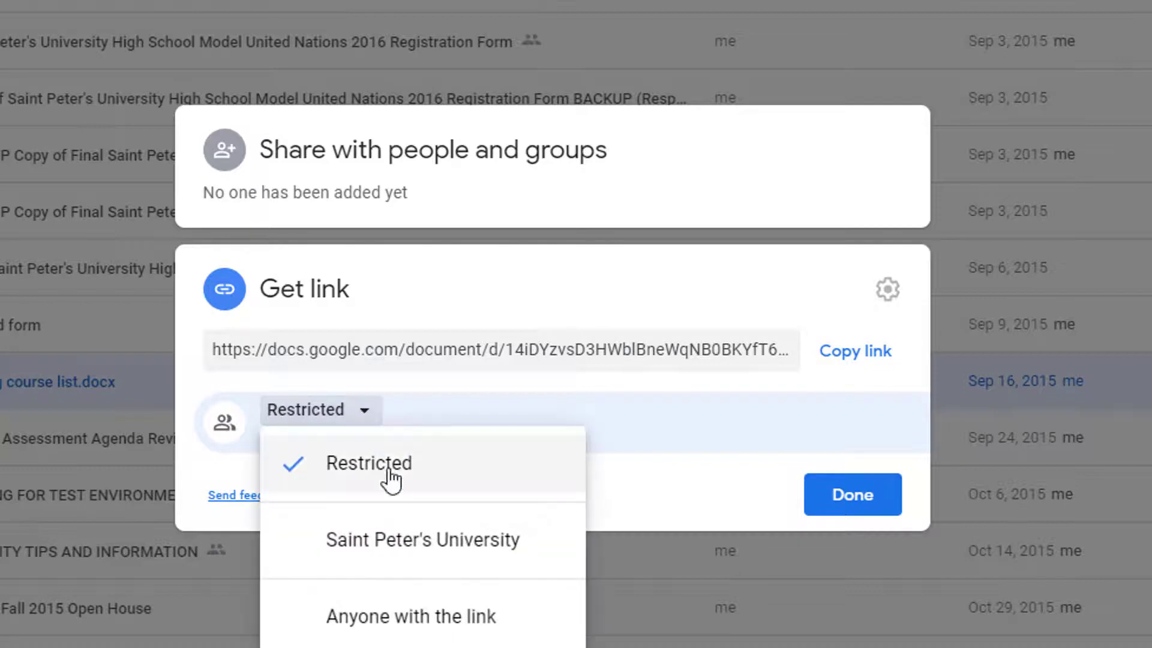
click(396, 540)
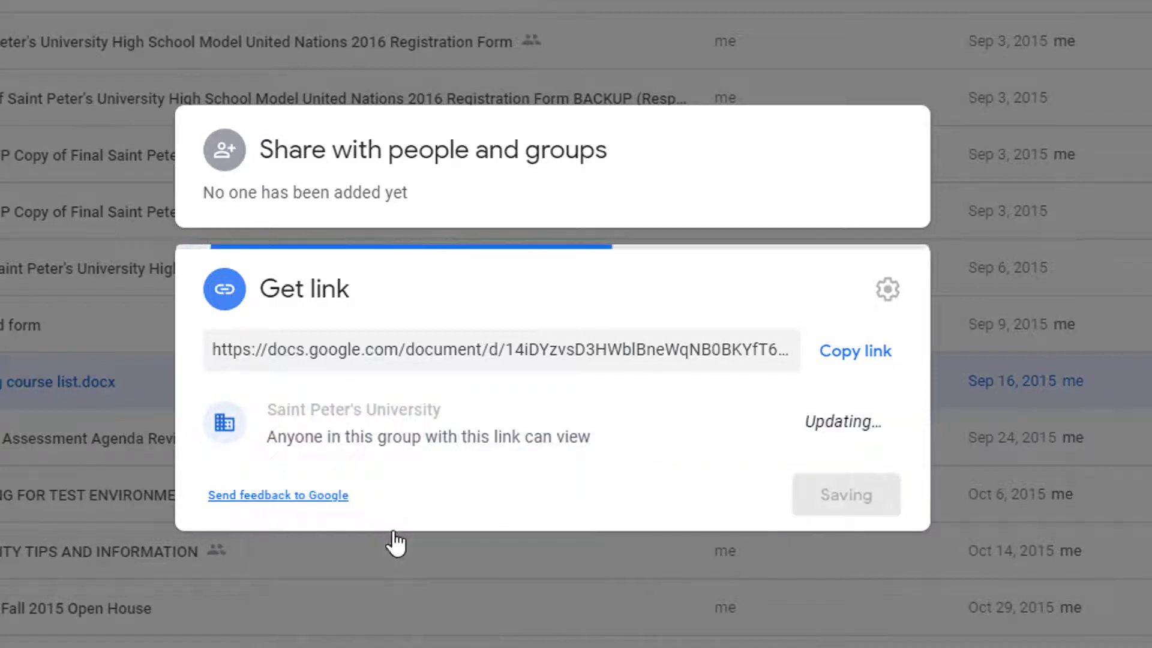
click(848, 354)
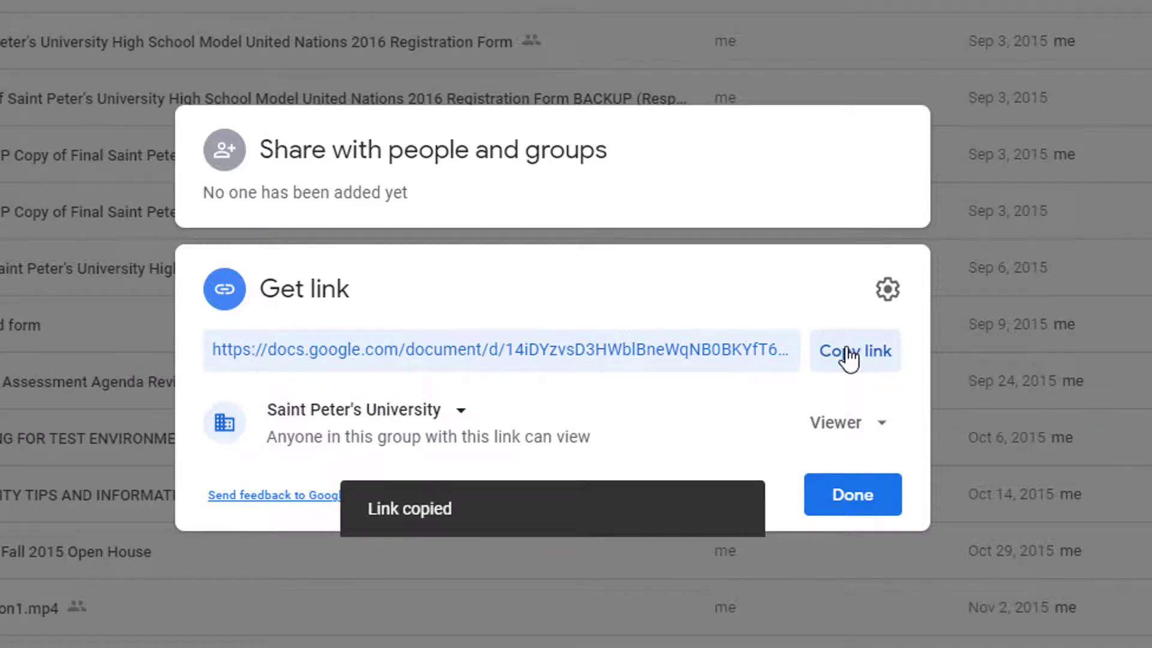
Close the Drive sharing dialog and attach SPC_Intro.ppt to the Gmail draft
click(853, 496)
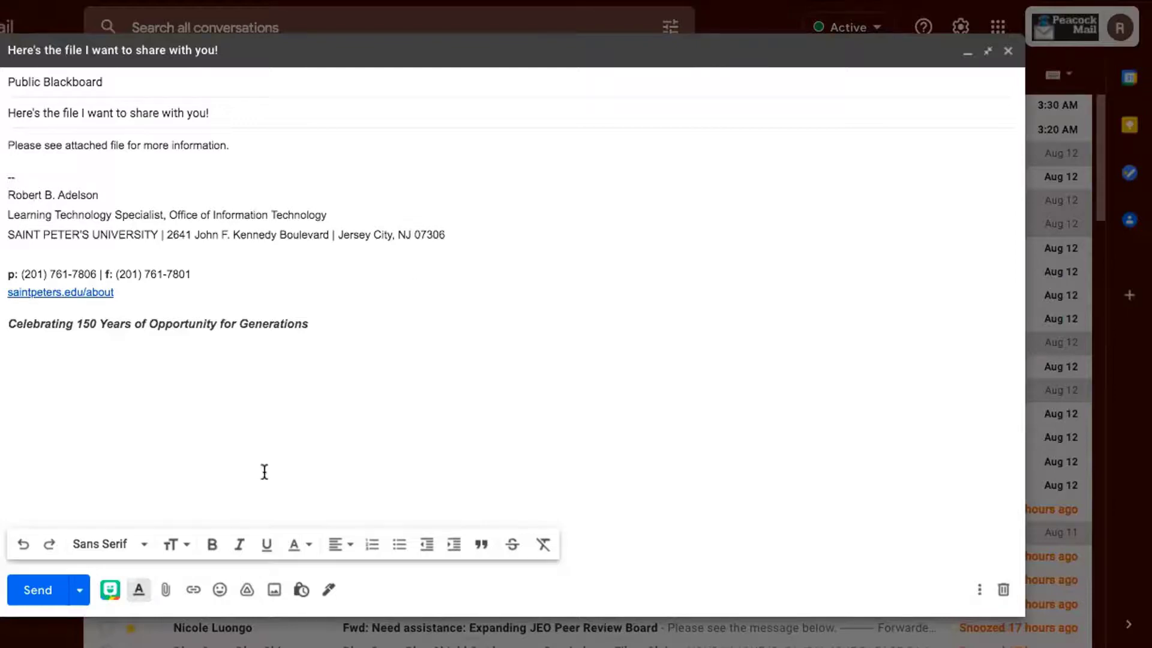
click(166, 590)
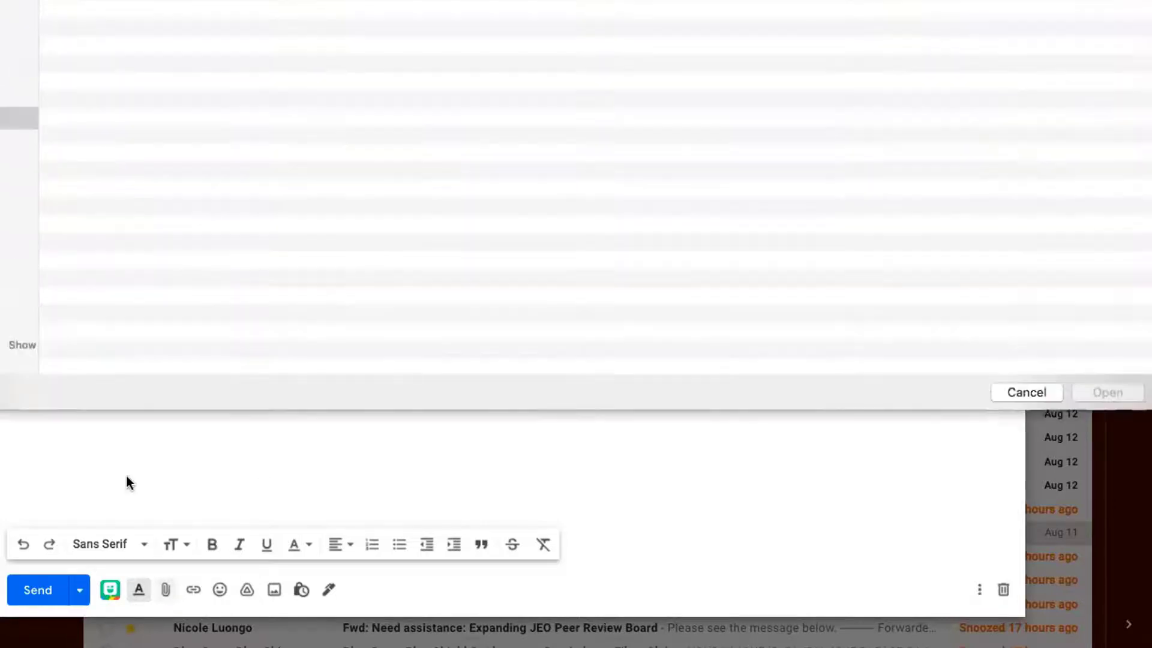
click(128, 12)
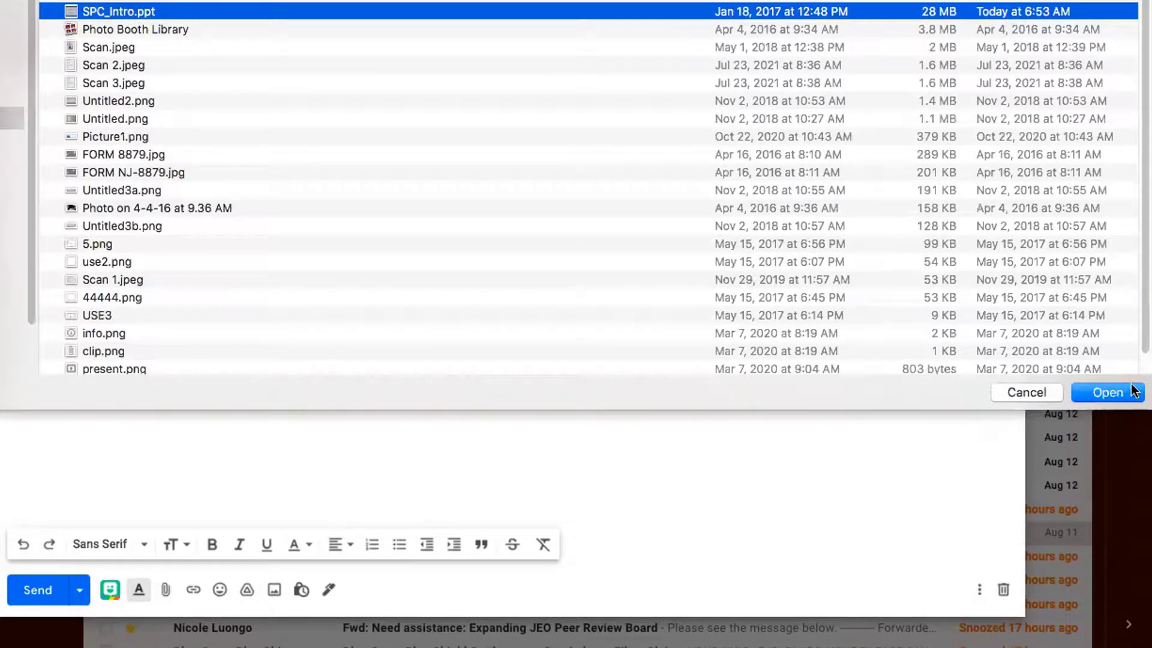
click(1115, 392)
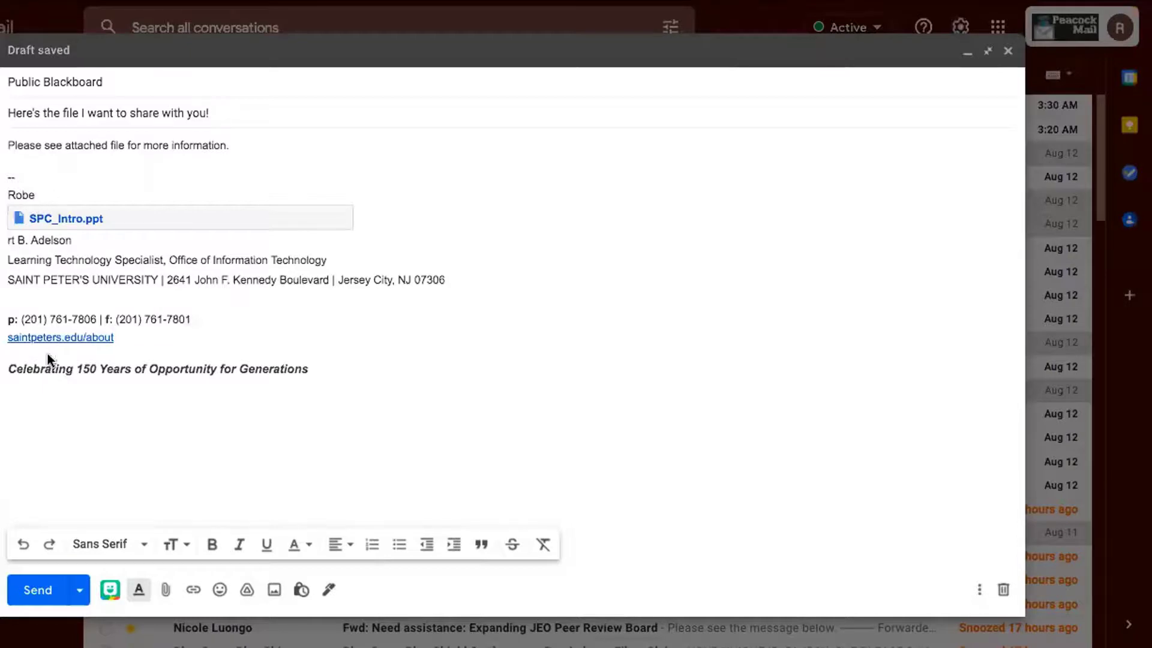
Send the email, granting only its one recipient View access to the attached file
click(36, 593)
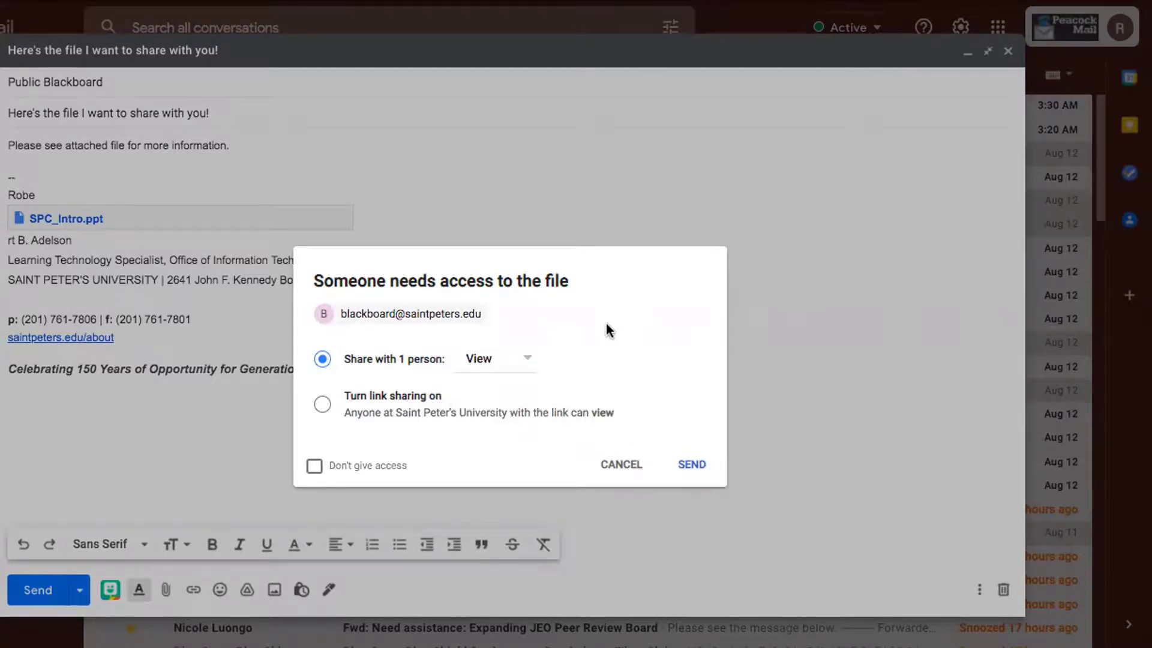
click(528, 358)
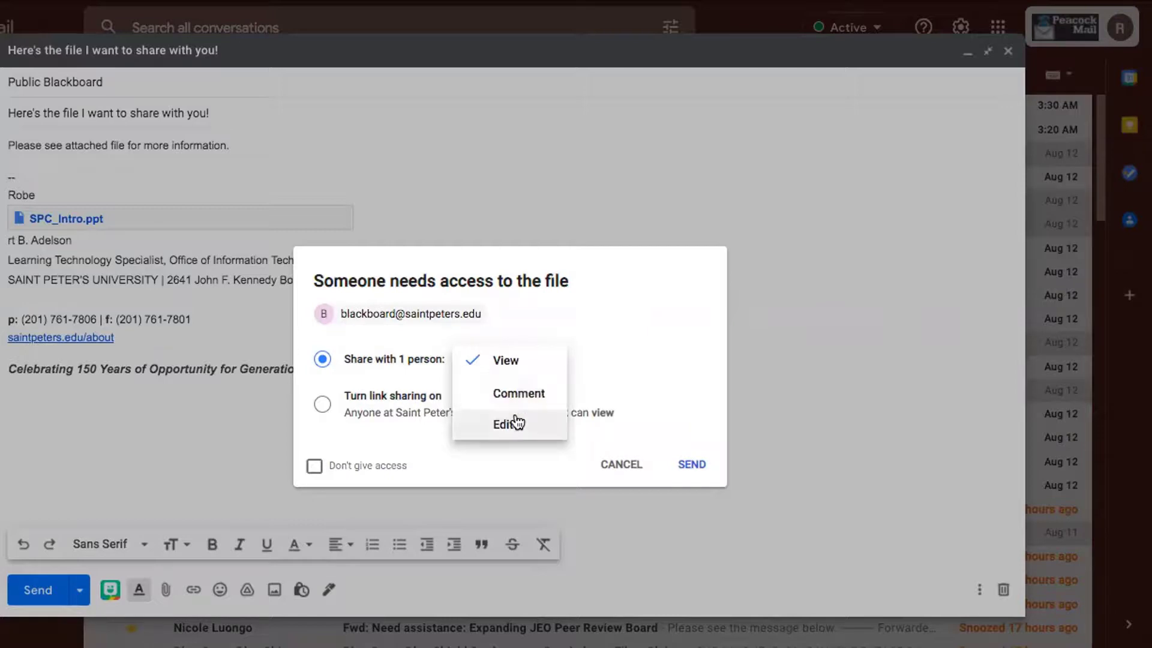
click(602, 362)
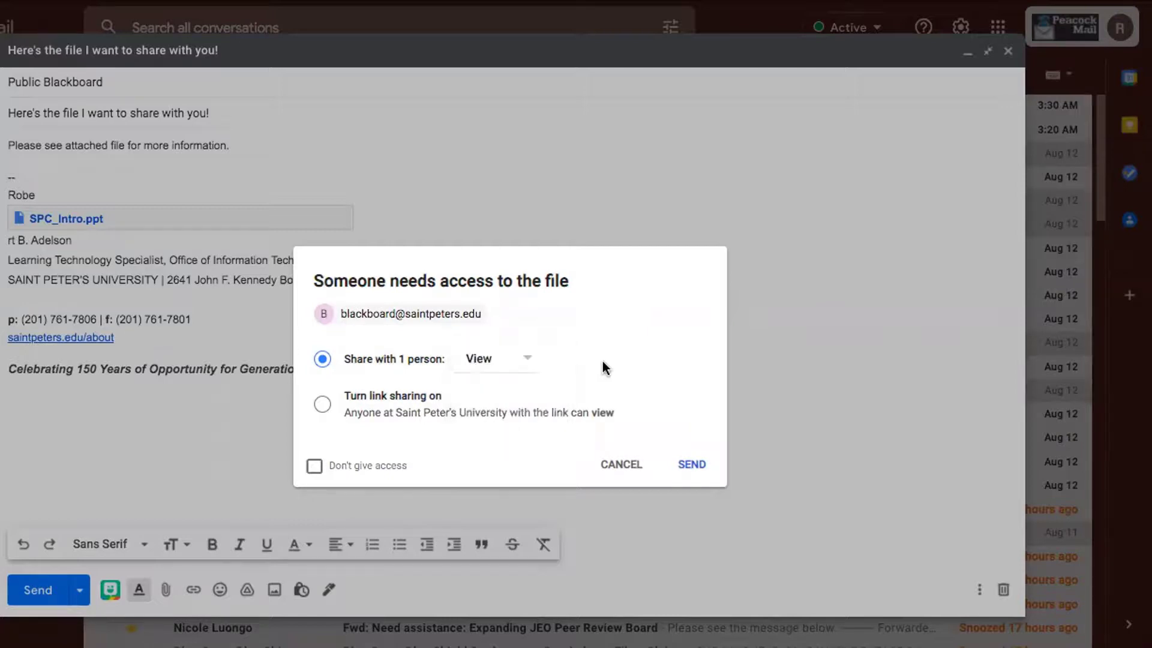
click(326, 405)
click(313, 466)
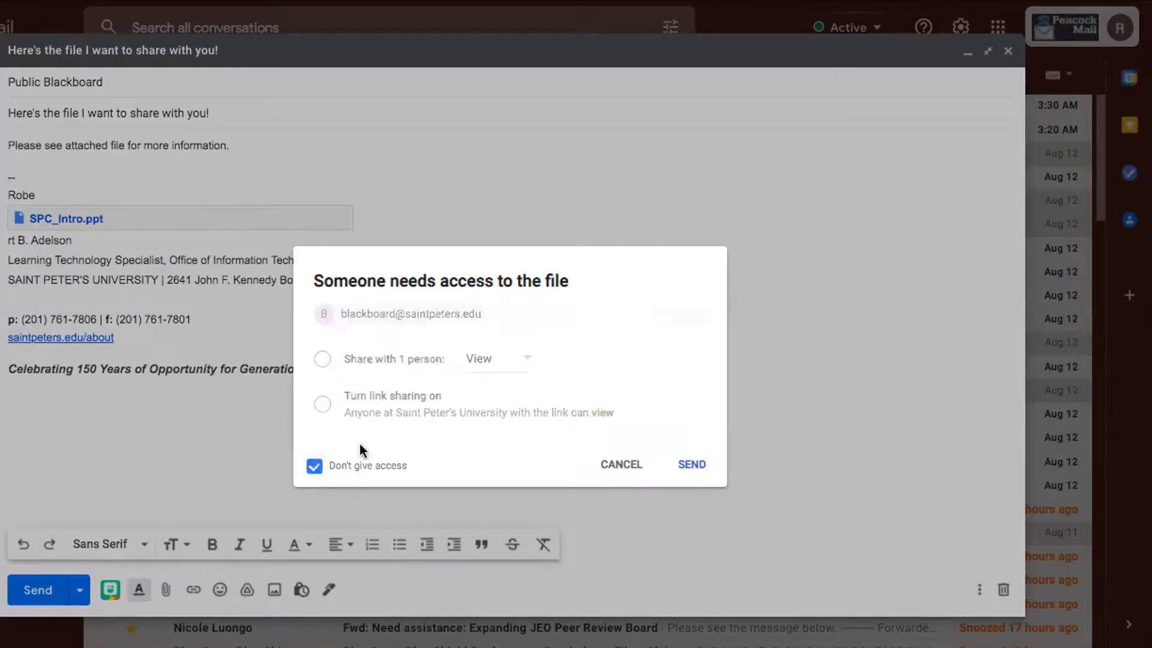
click(315, 466)
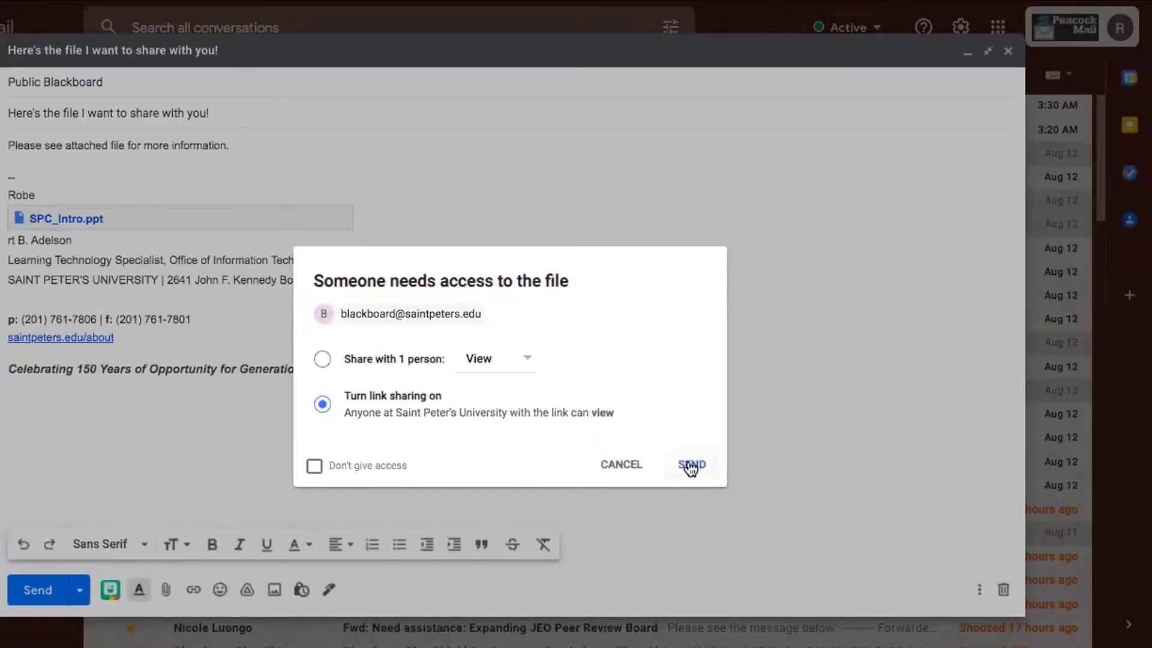
click(322, 361)
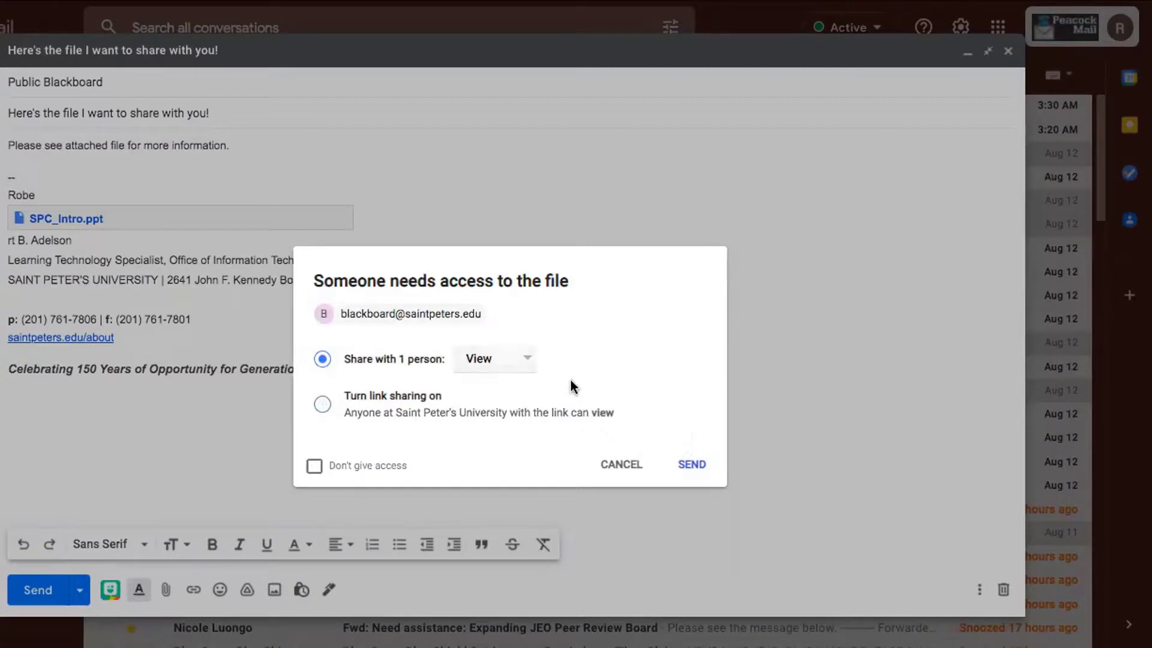
click(696, 466)
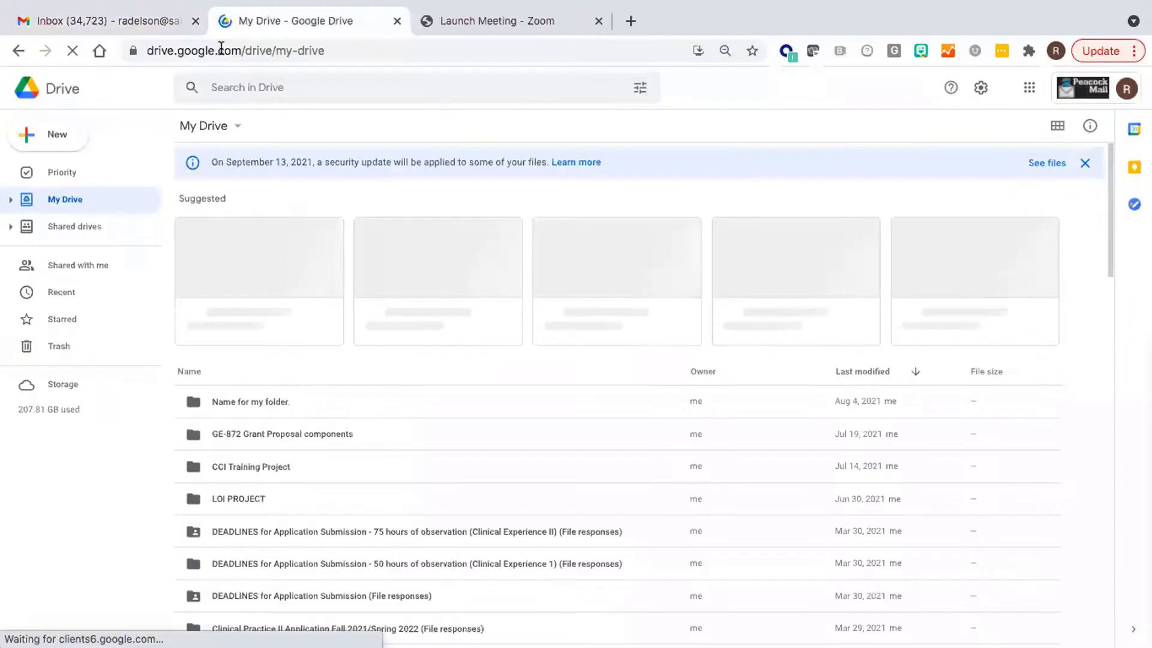